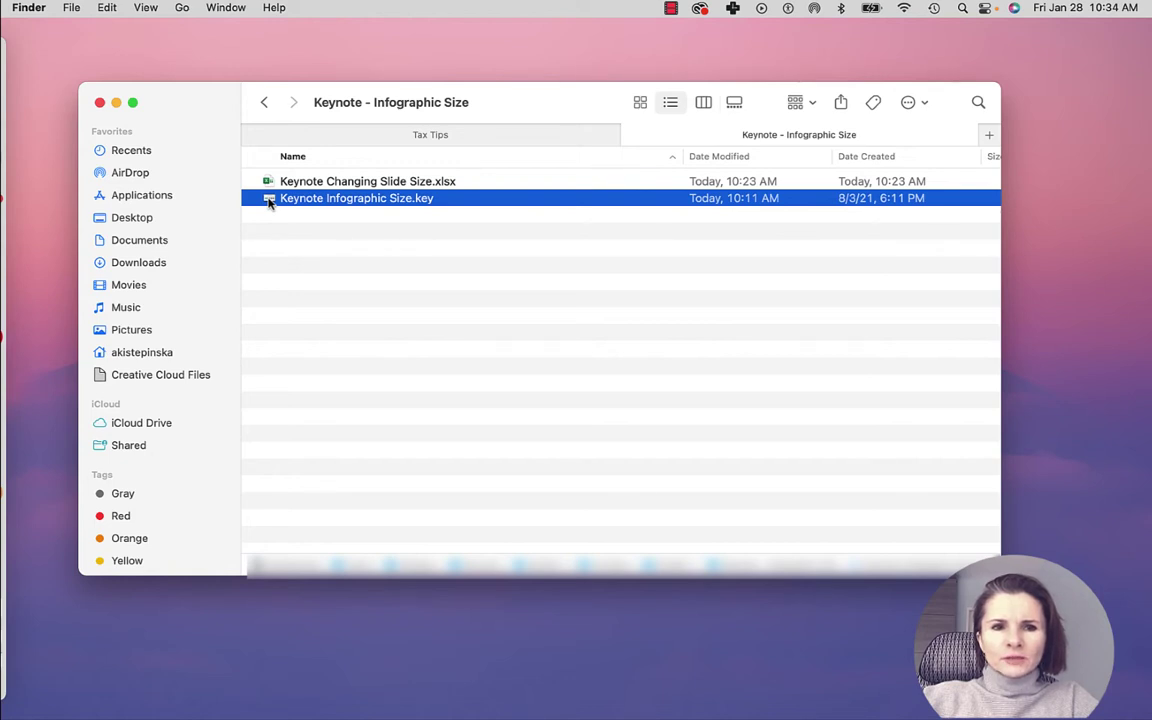
# Duplicate Keynote Infographic Size.key to create 'Keynote Infographic Size copy.key' beside it.
pyautogui.click(280, 265)
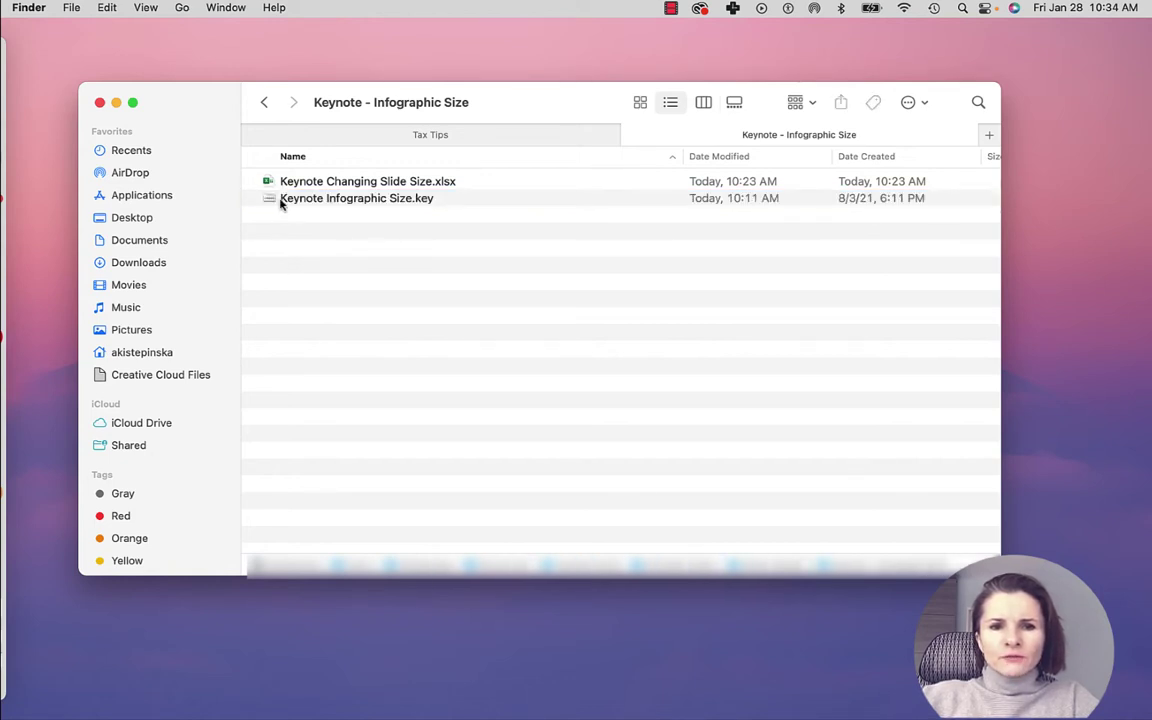
pyautogui.click(267, 199)
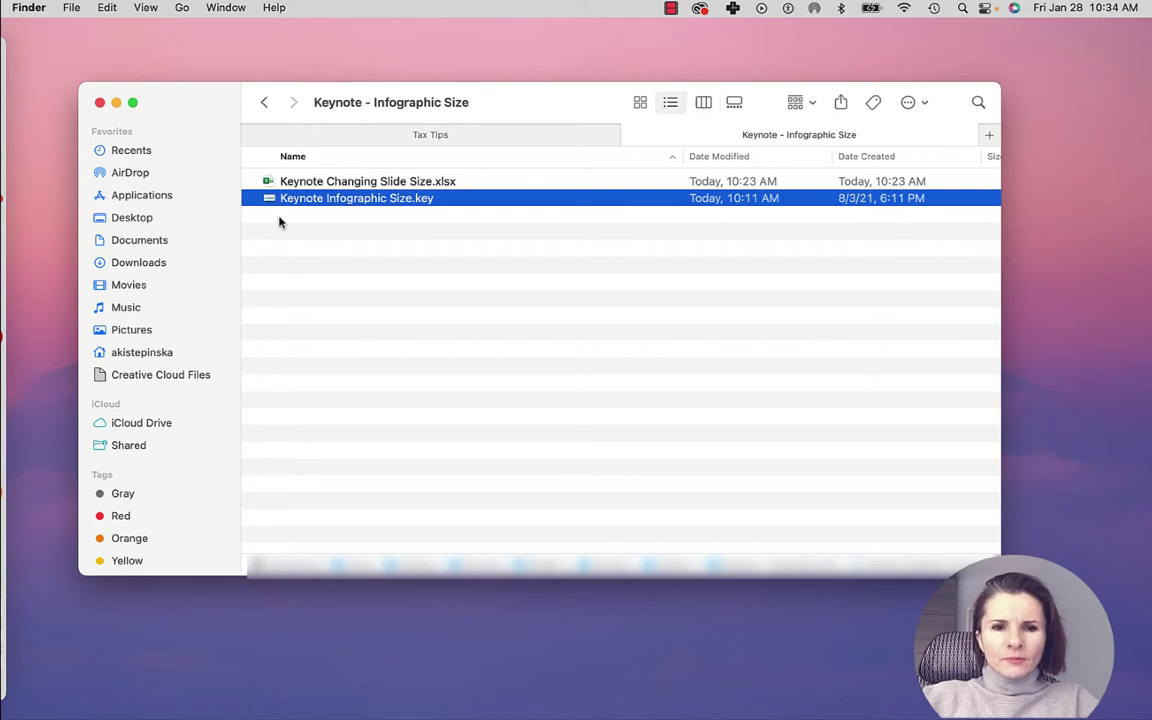
pyautogui.press('super+c')
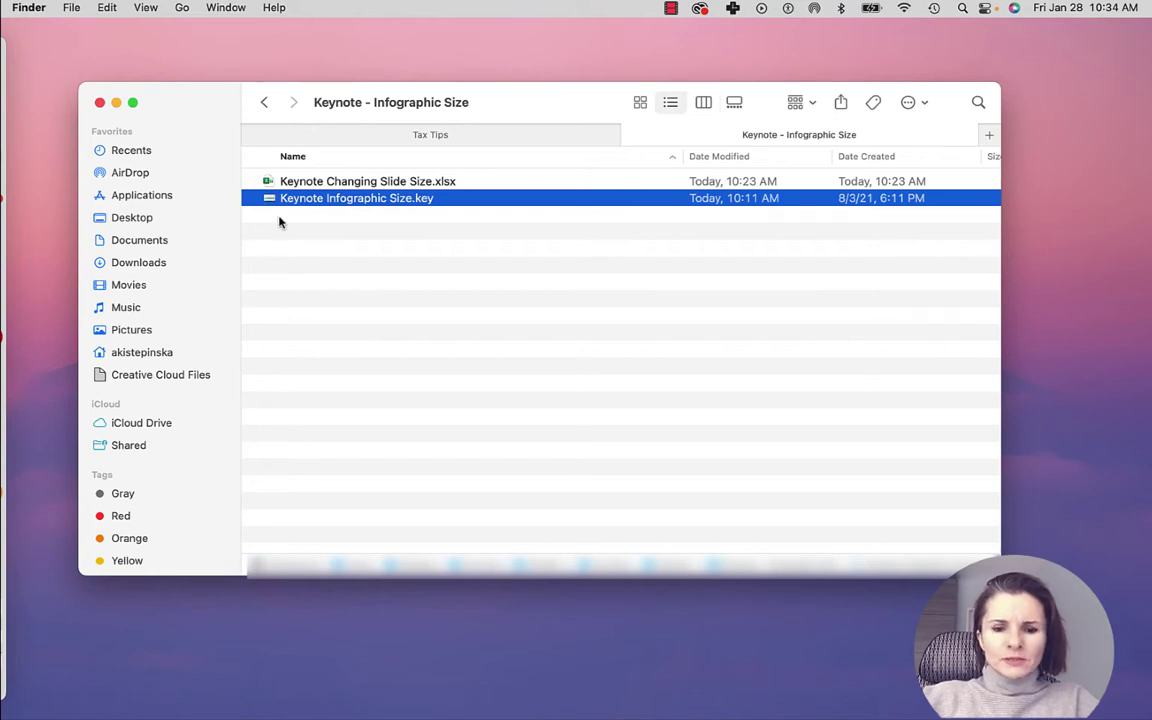
pyautogui.press('super+v')
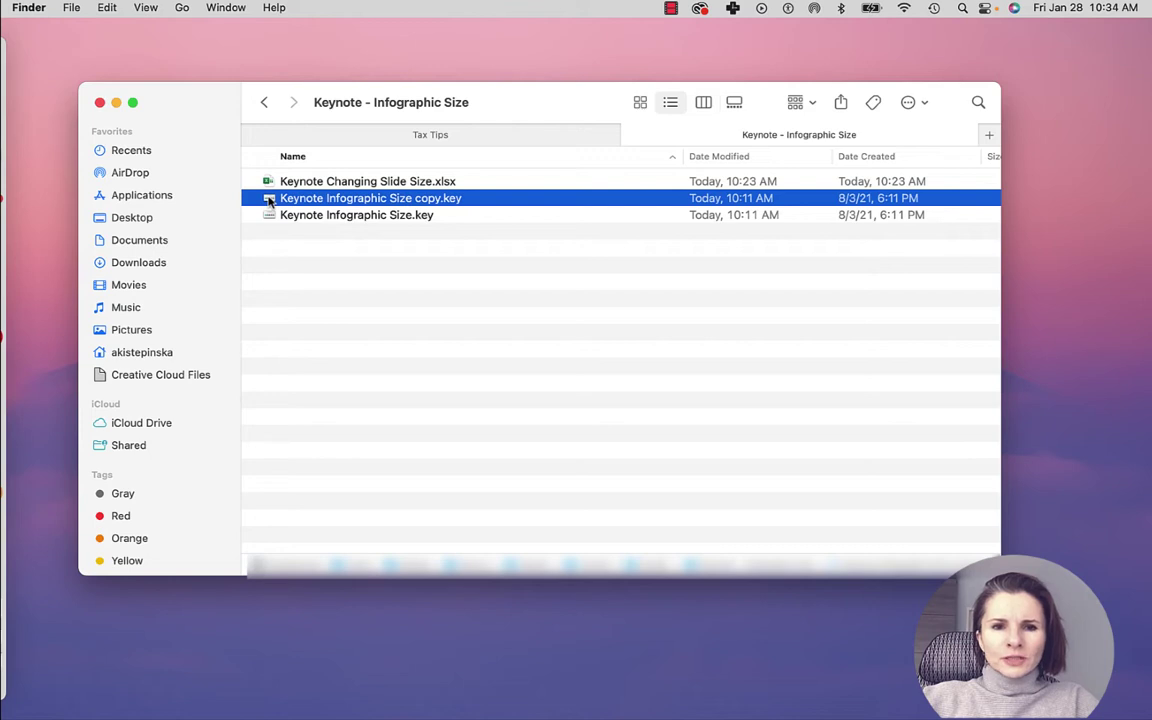
# Open 'Keynote Infographic Size copy.key' and view the timeline slide 1 and TEAMWORK slide 2.
pyautogui.doubleClick(268, 200)
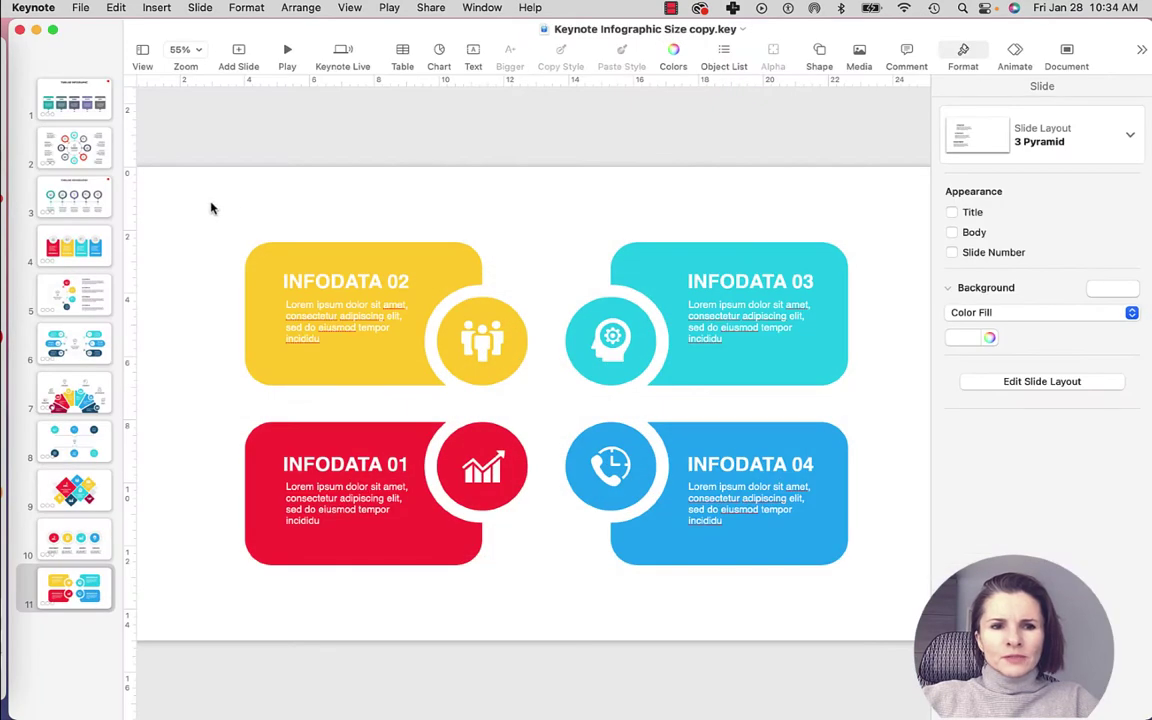
pyautogui.click(83, 84)
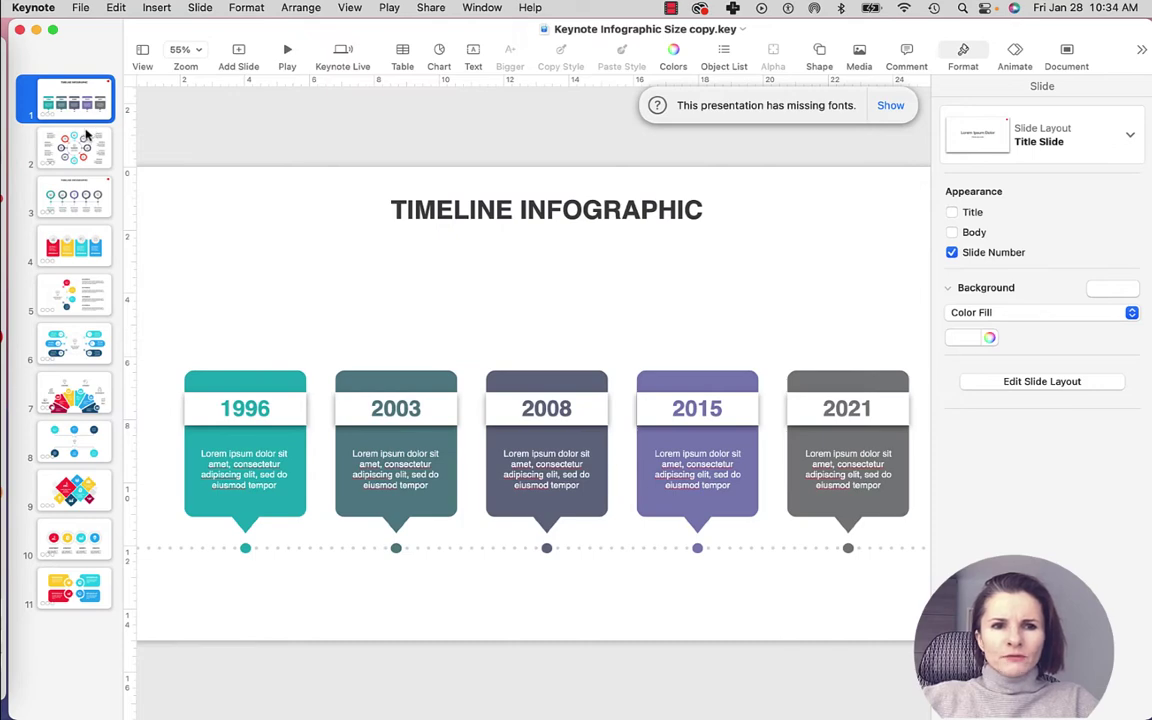
pyautogui.click(78, 120)
pyautogui.click(297, 191)
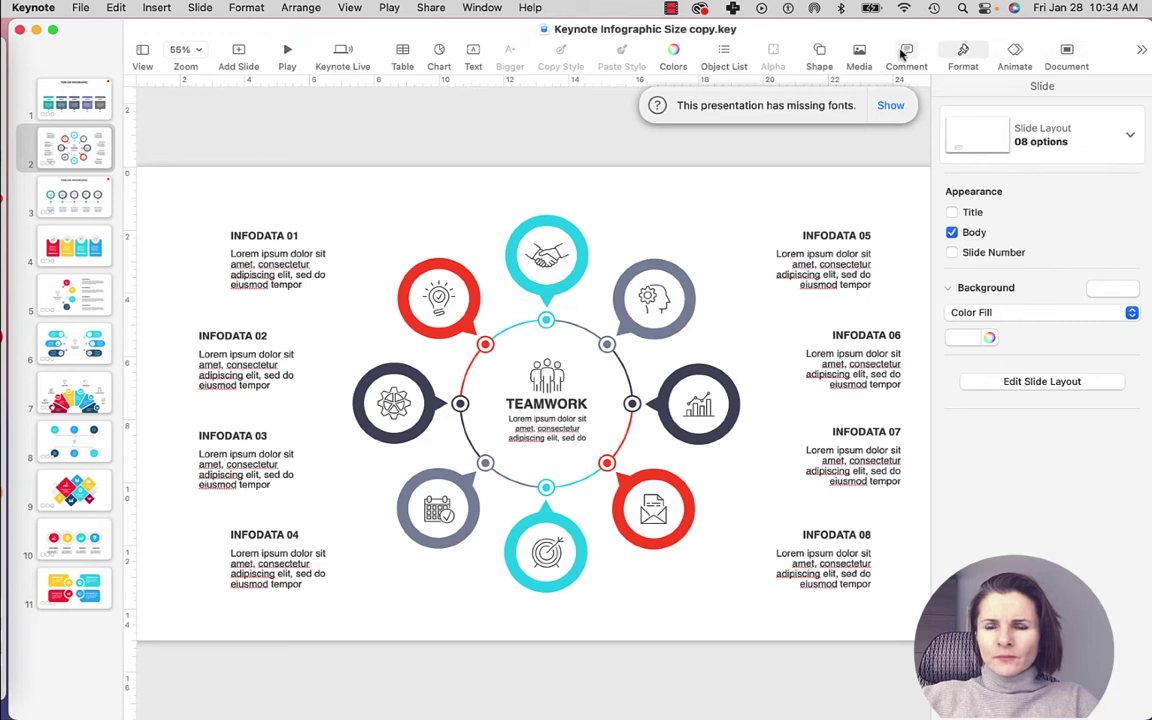
# Change the copied deck's slide size from Widescreen (16:9) to Standard (4:3).
pyautogui.click(1066, 52)
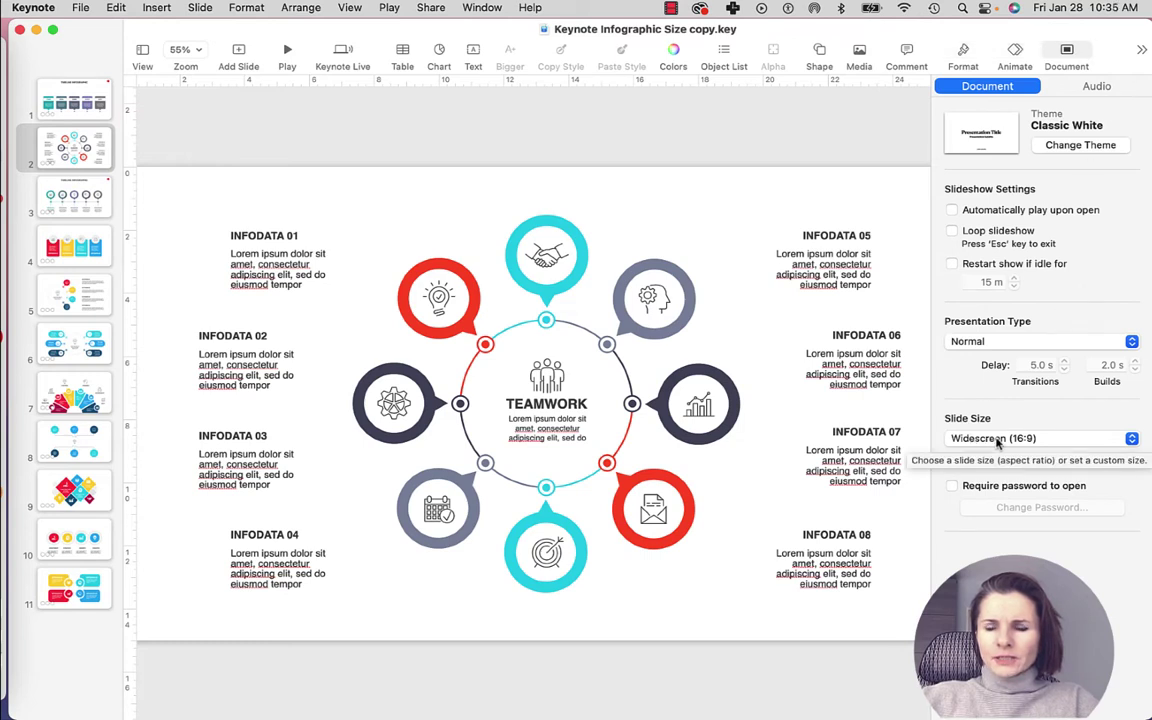
pyautogui.click(1133, 440)
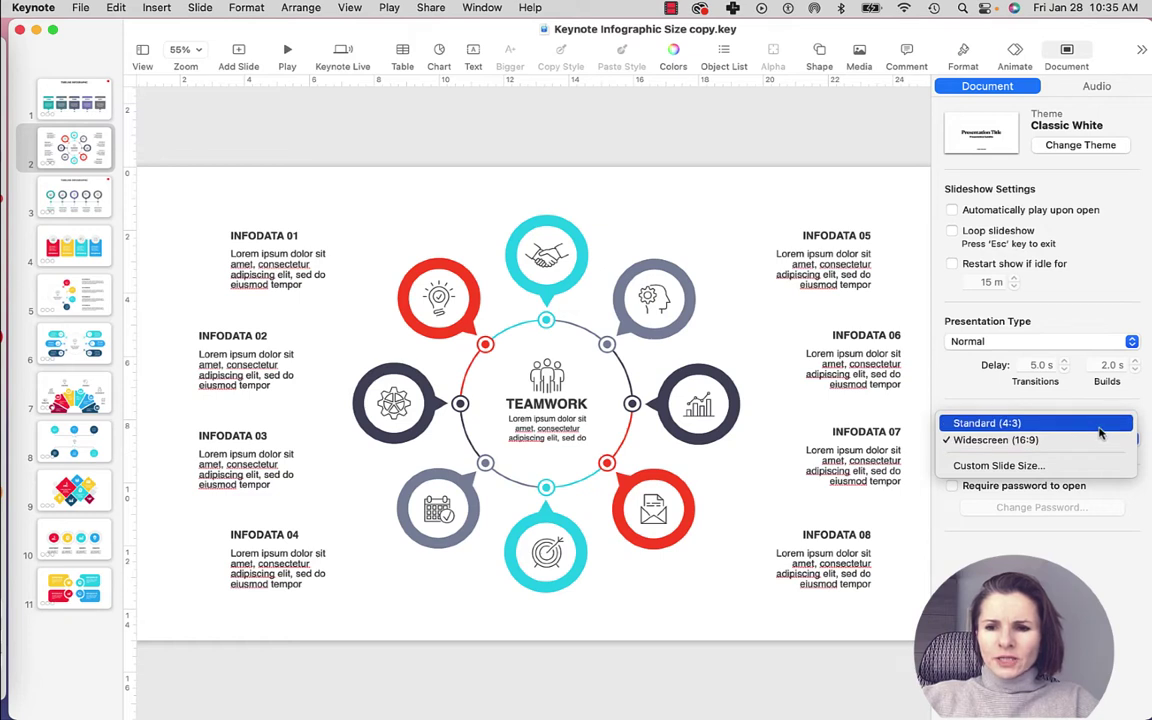
pyautogui.click(983, 424)
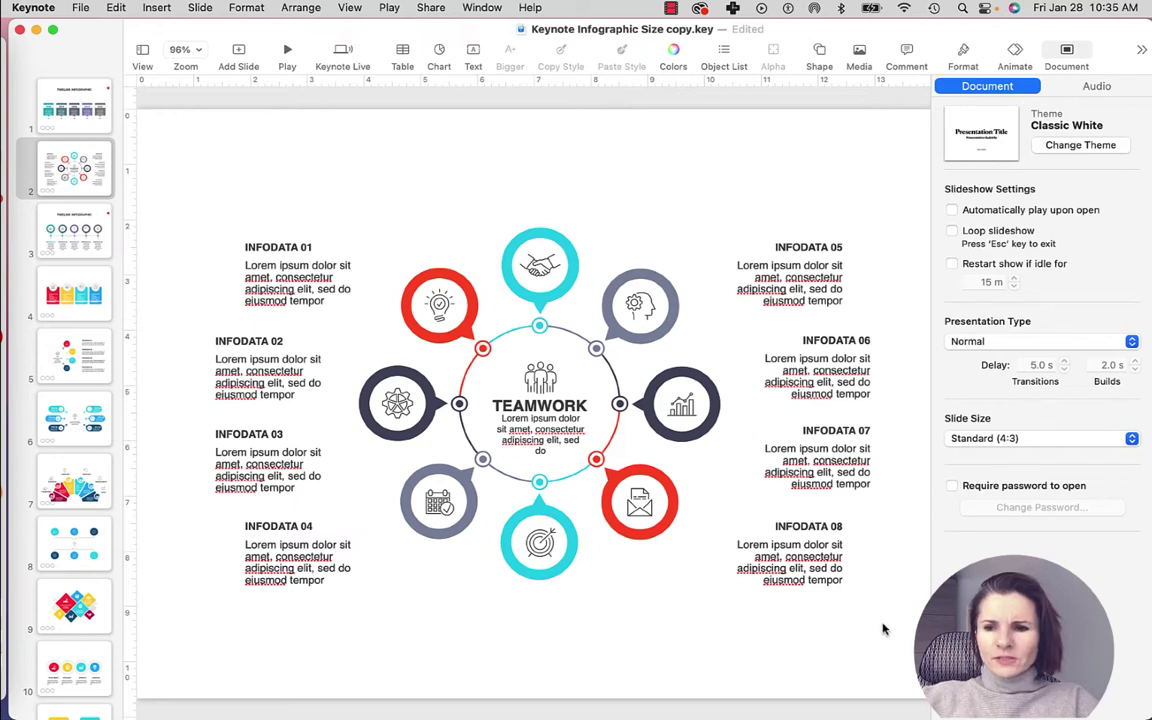
pyautogui.click(1133, 441)
# Bring up the Custom Slide Size dialog at 1024 × 768 pts, then switch to the Excel conversion sheet.
pyautogui.click(1029, 485)
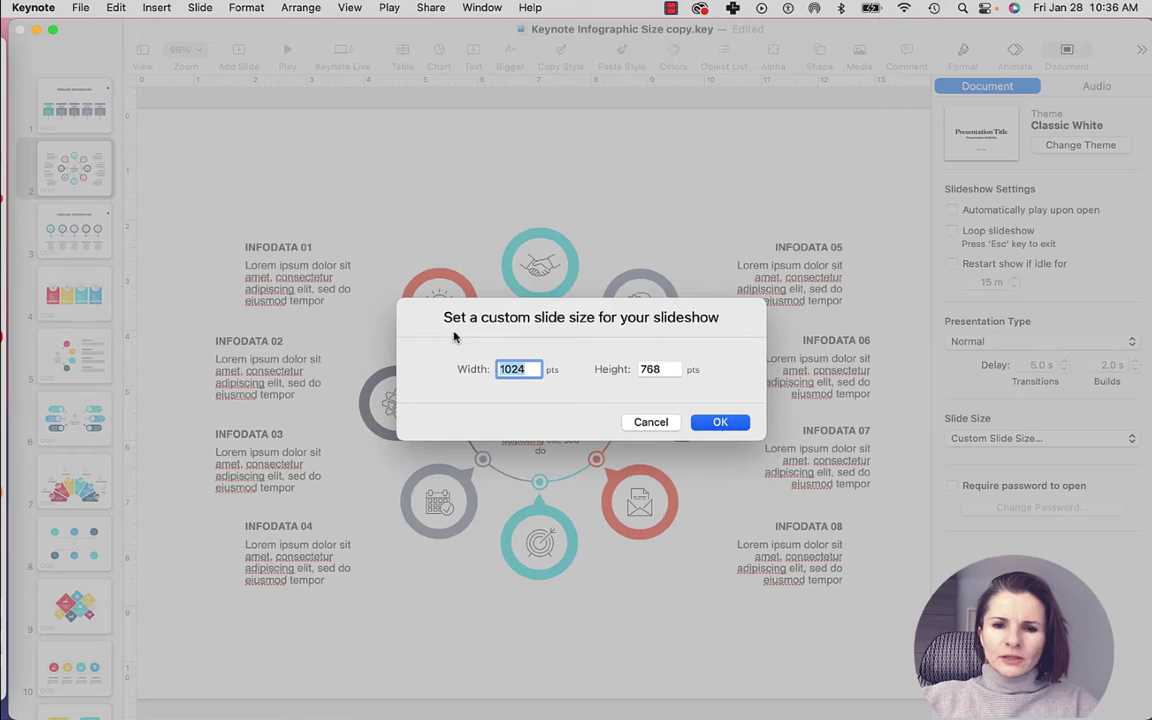
pyautogui.moveTo(4, 46)
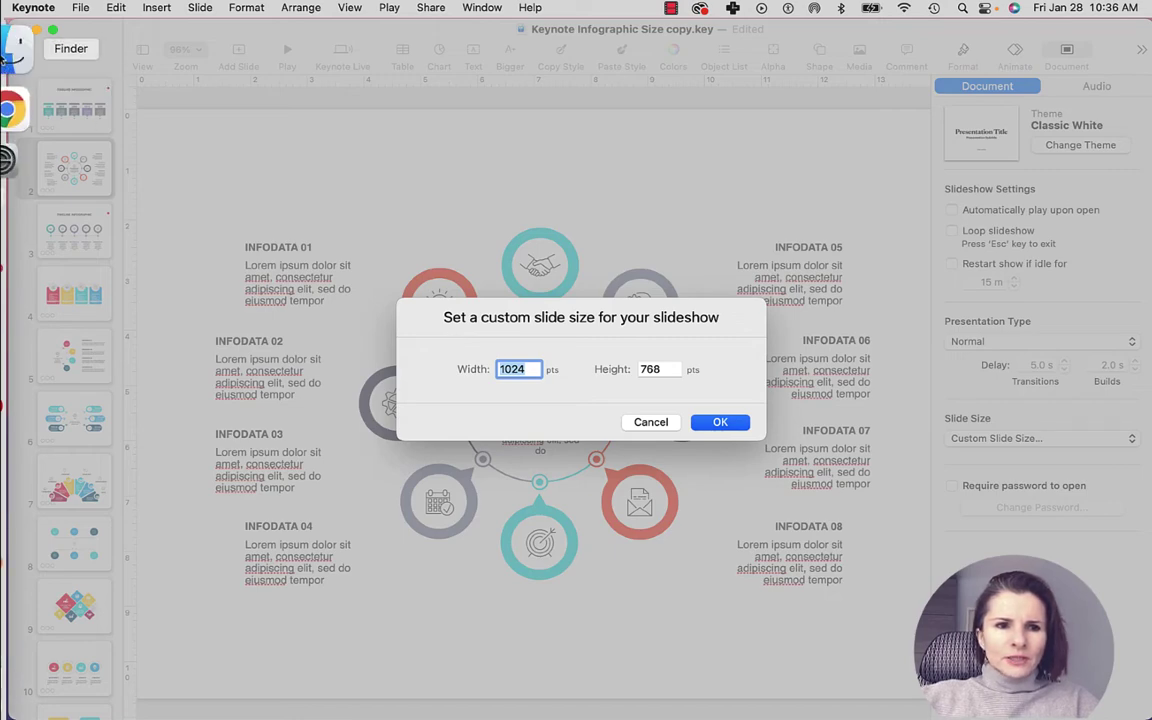
pyautogui.click(12, 300)
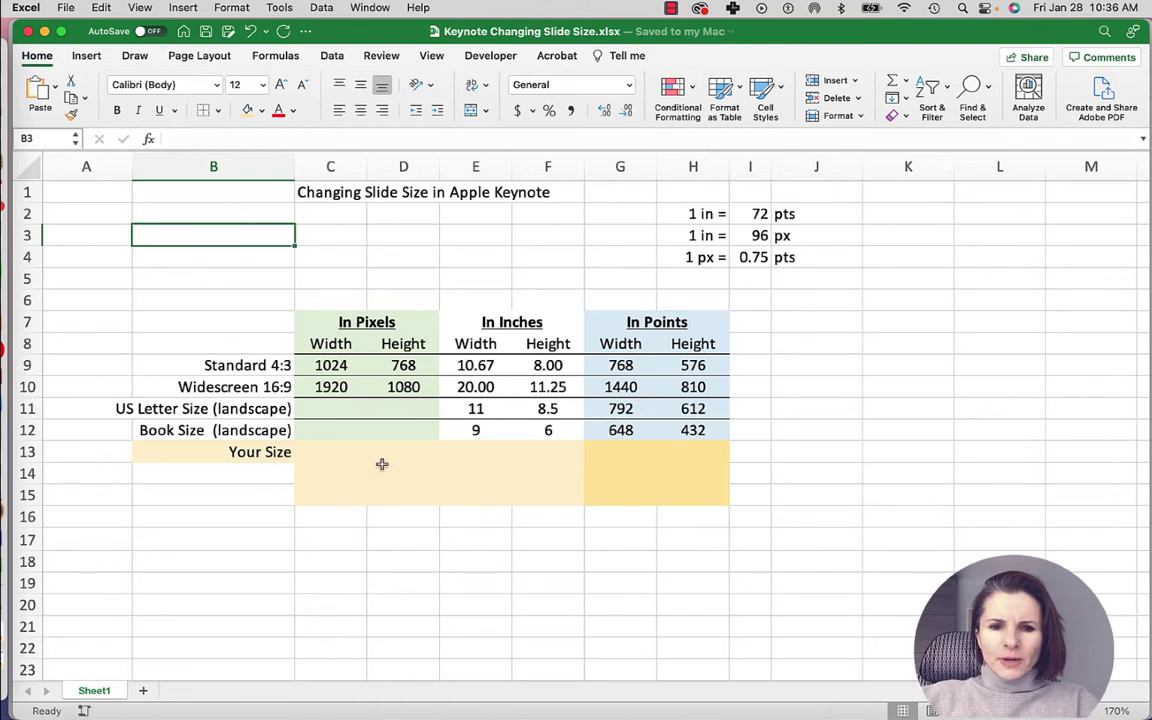
# Enter 600 × 1100 px in C13:D13 and check G13:H13 convert it to 450 × 825 pts.
pyautogui.click(320, 454)
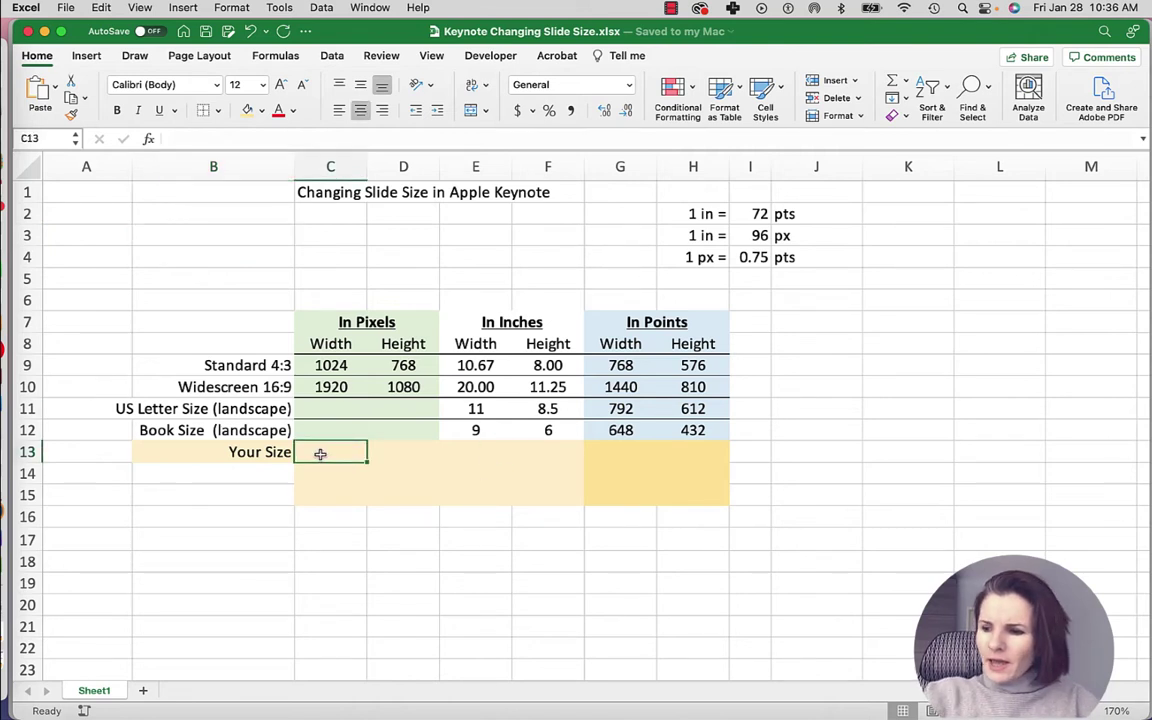
pyautogui.write('600')
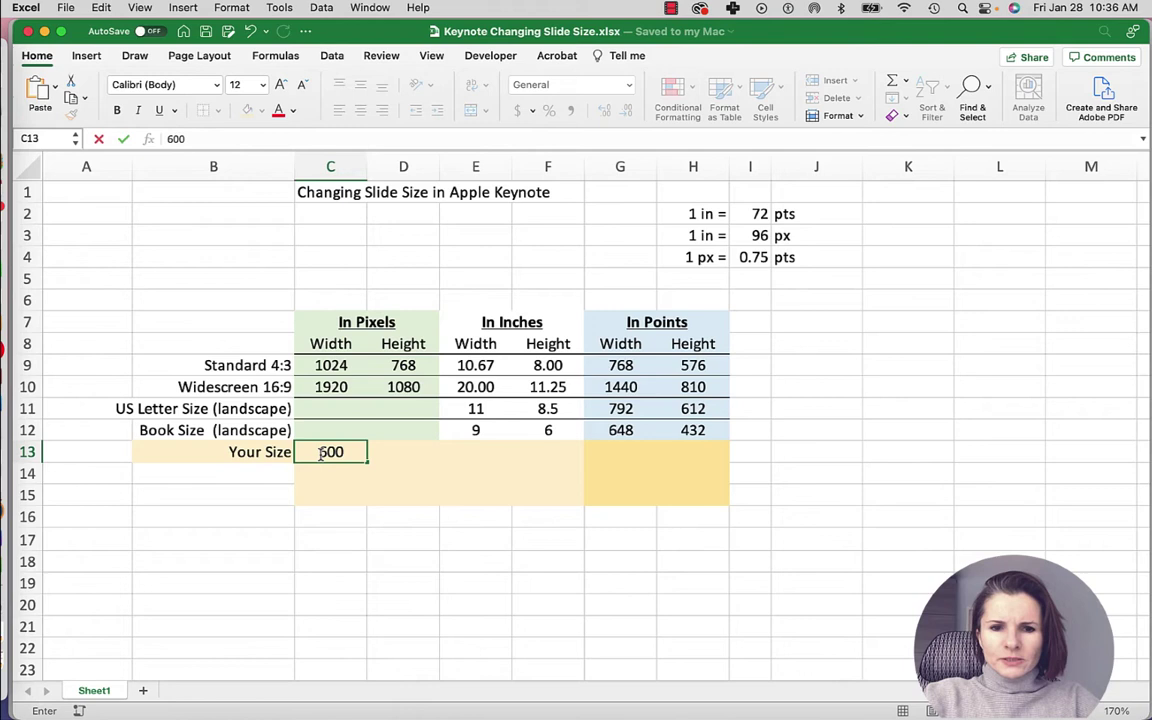
pyautogui.press('Tab')
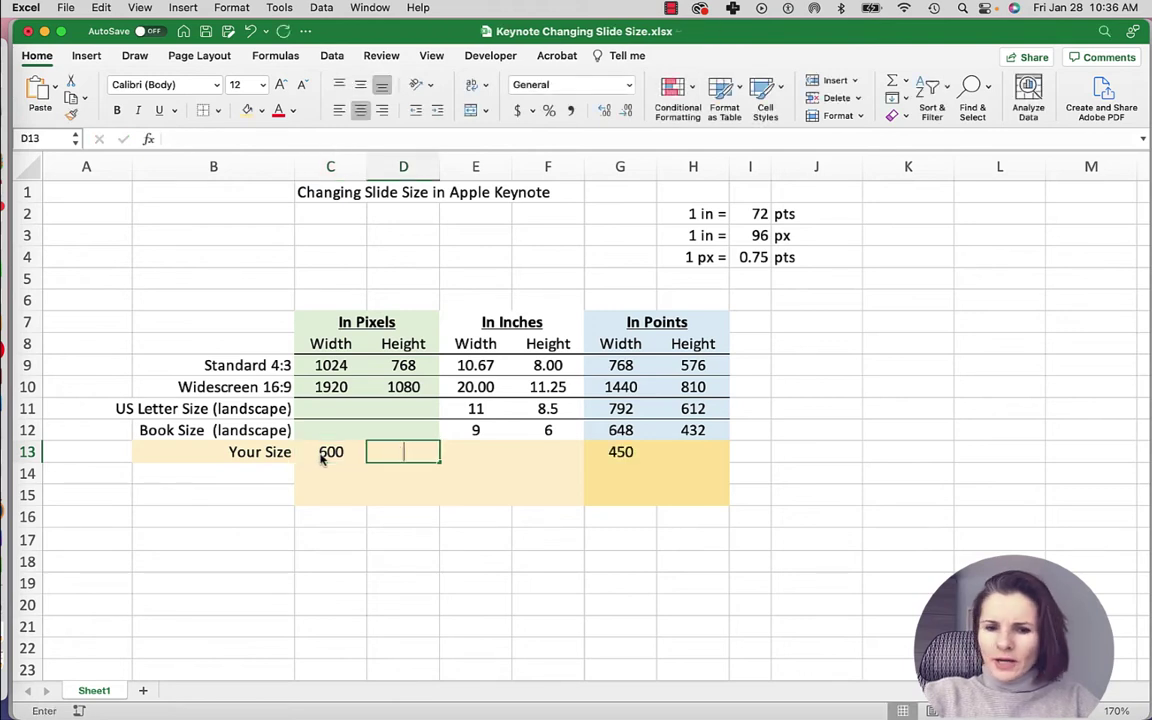
pyautogui.write('110')
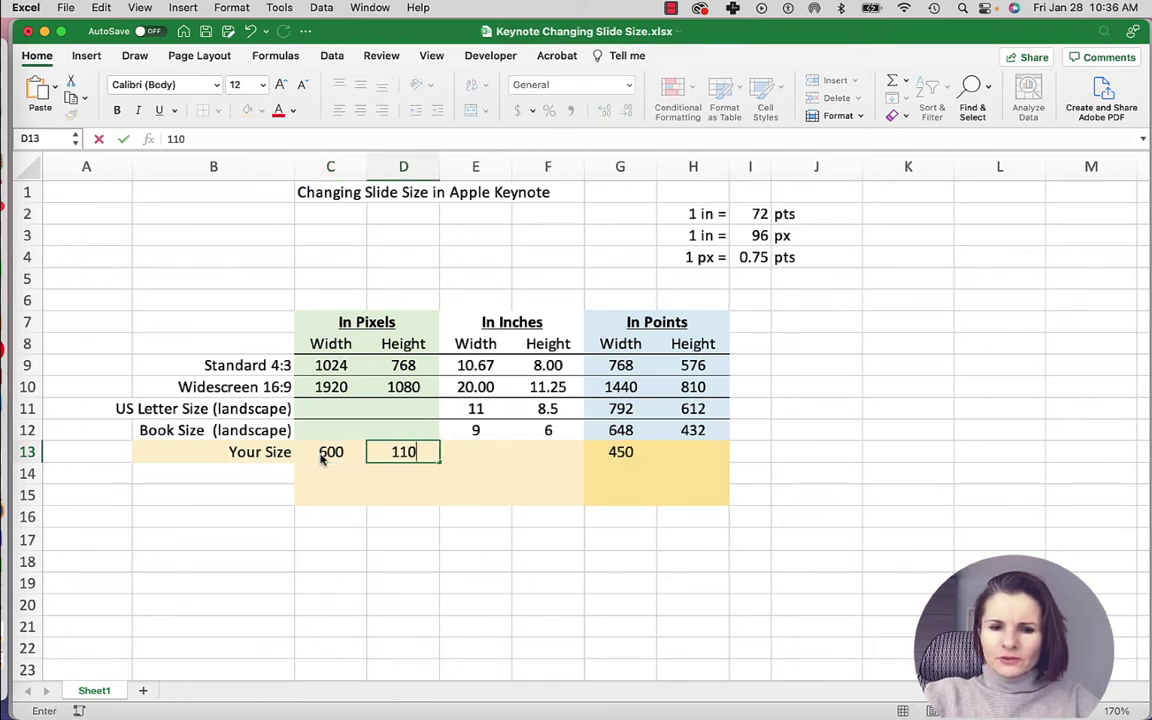
pyautogui.write('0')
pyautogui.press('Tab')
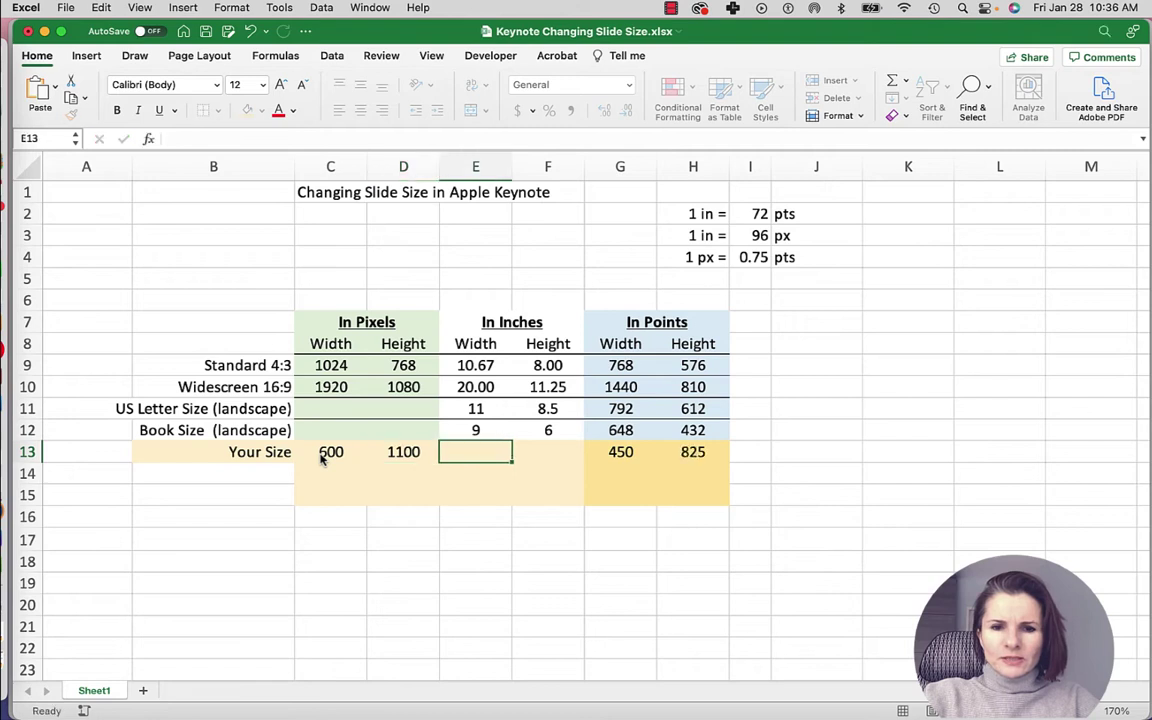
pyautogui.click(620, 452)
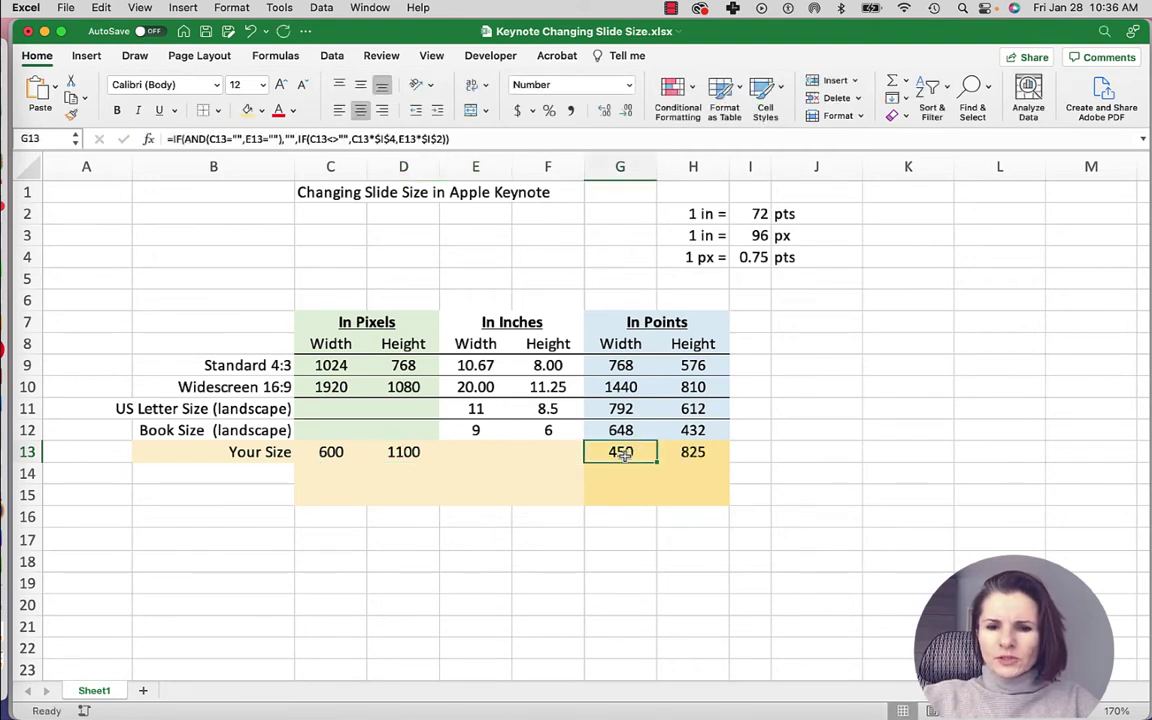
pyautogui.click(695, 453)
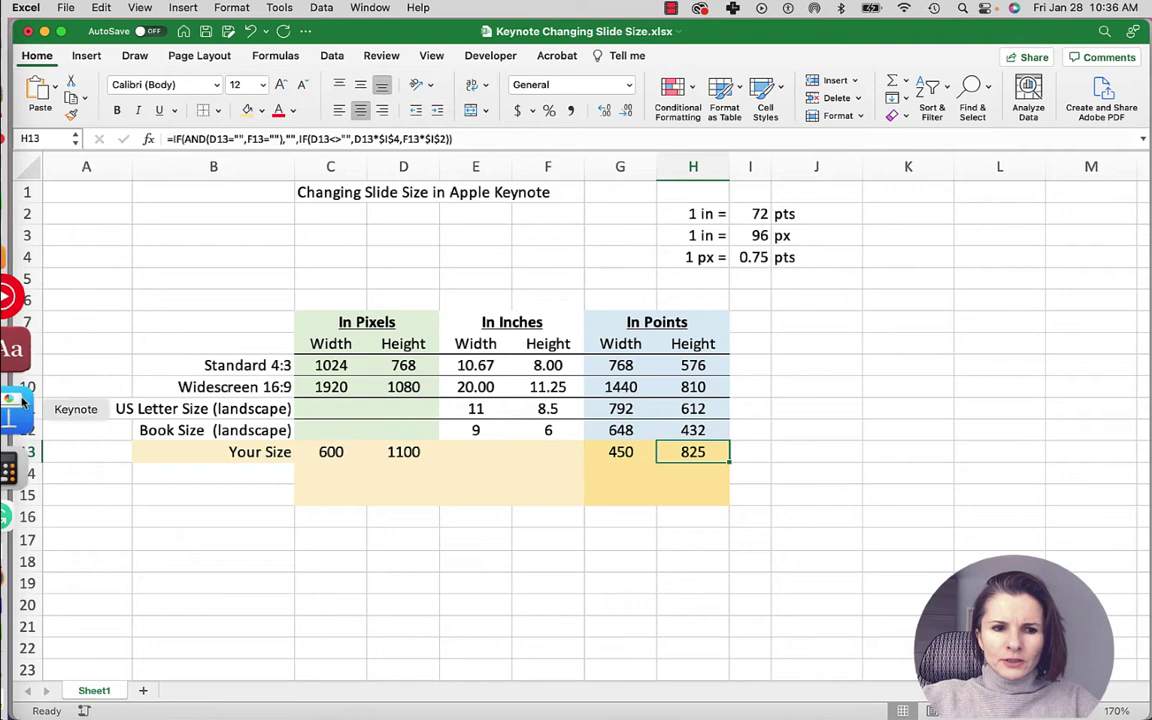
pyautogui.click(15, 405)
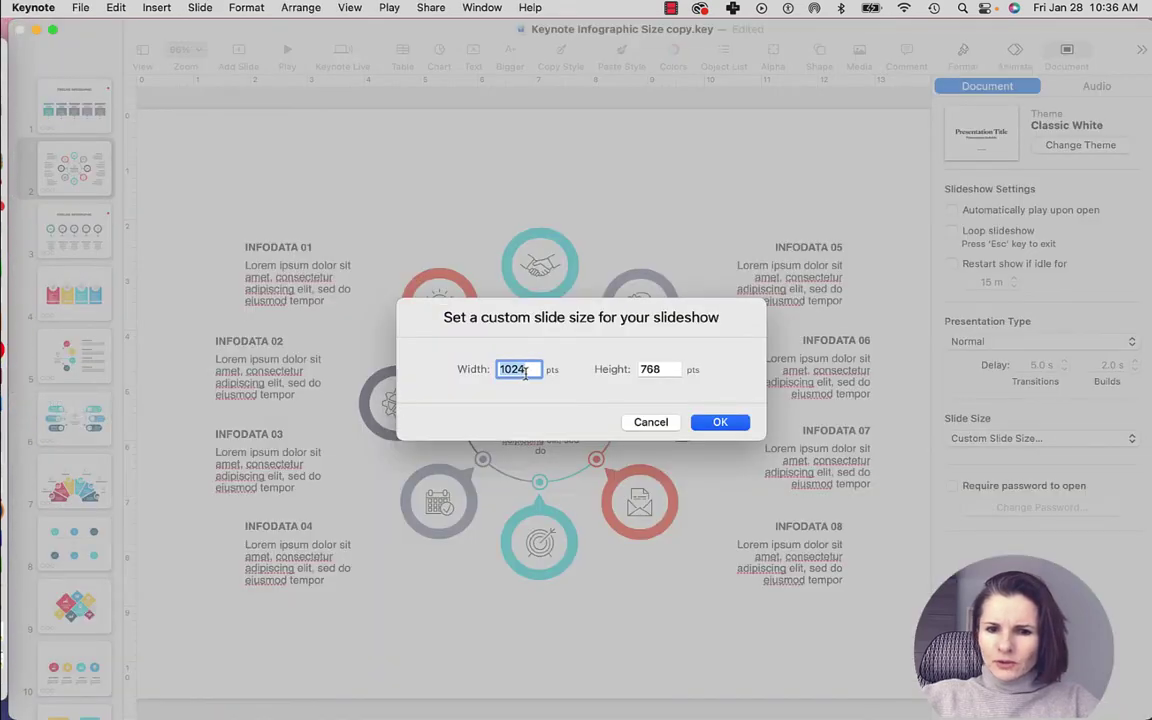
# Set the custom slide size to width 450 and height 825 pts and apply it.
pyautogui.write('450')
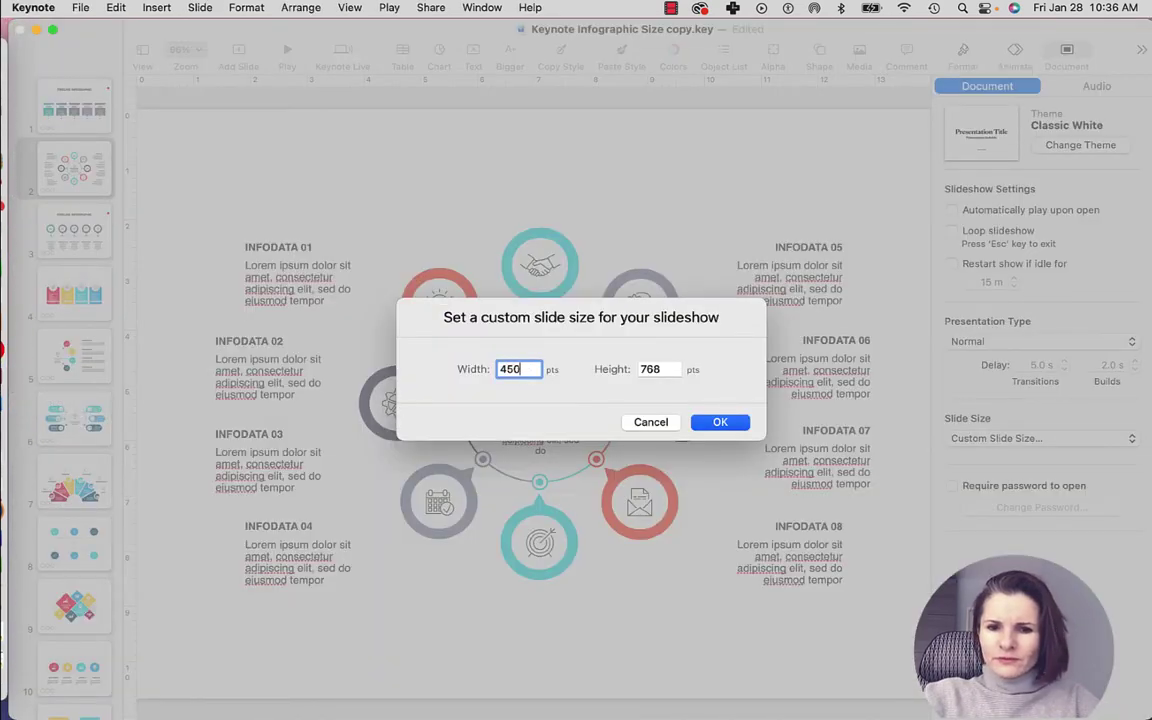
pyautogui.press('Tab')
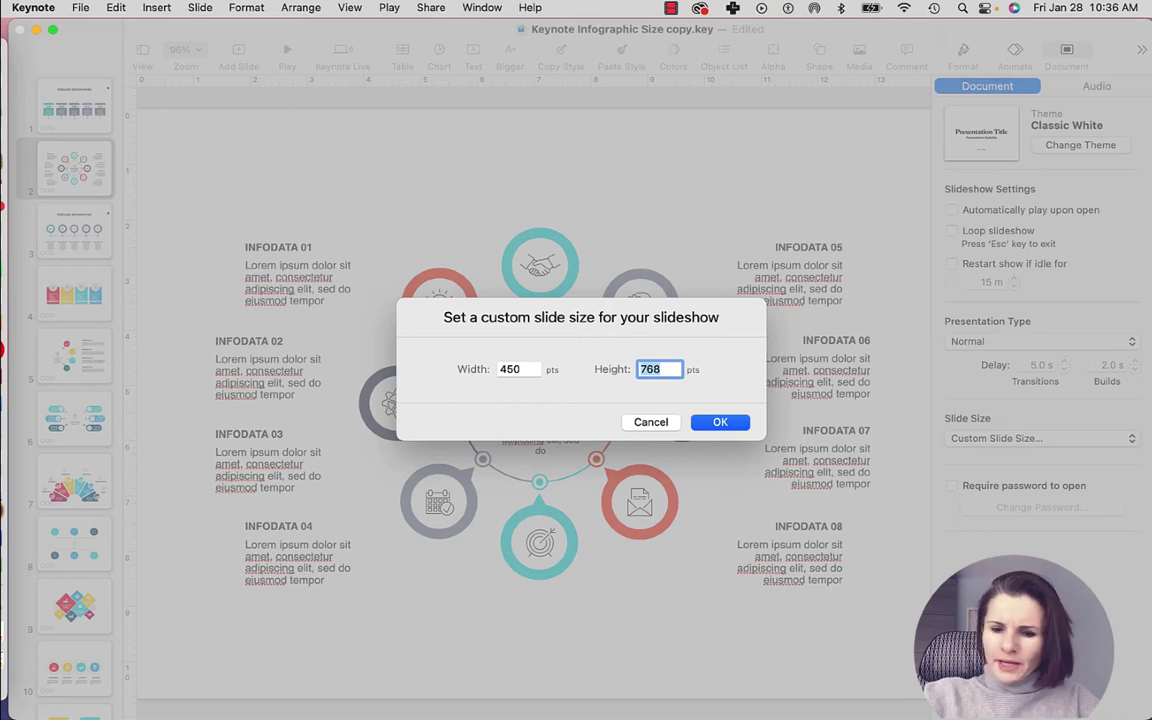
pyautogui.write('825')
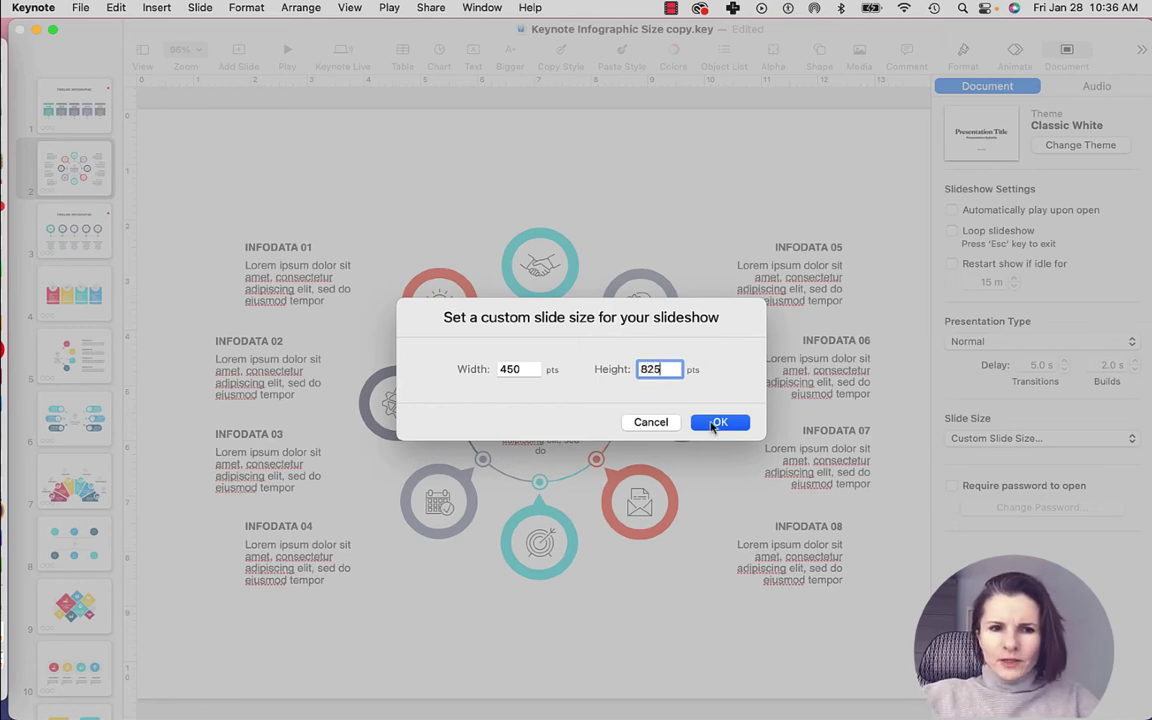
pyautogui.click(718, 424)
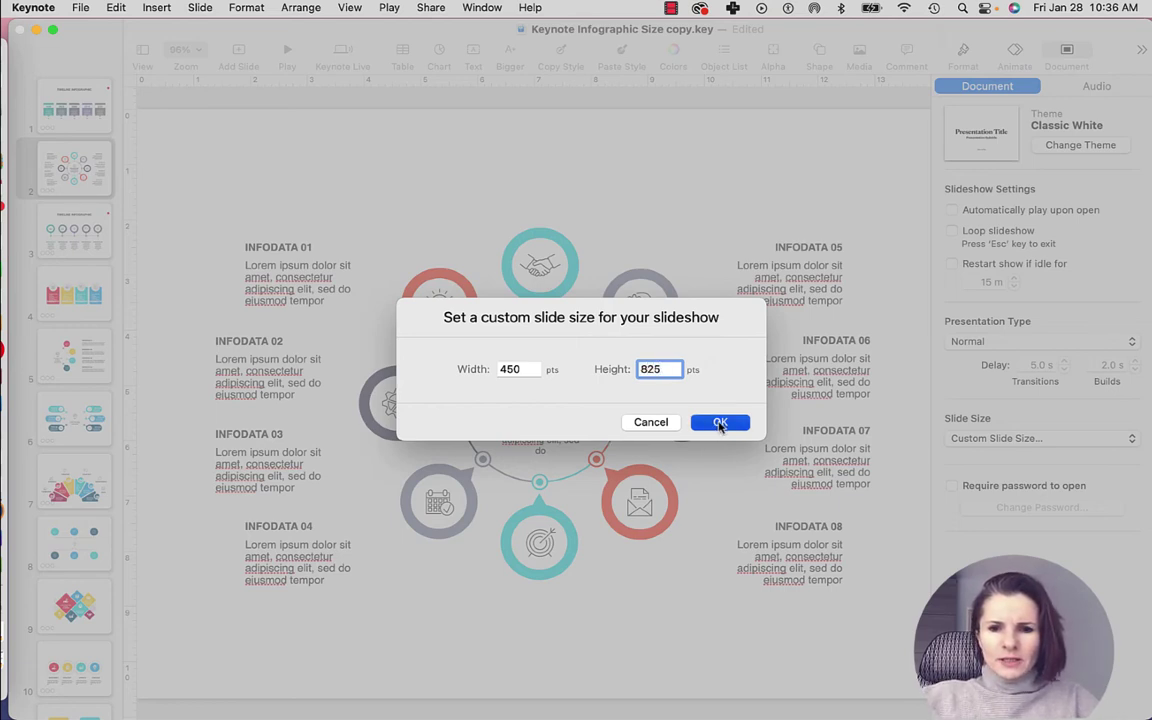
pyautogui.click(721, 424)
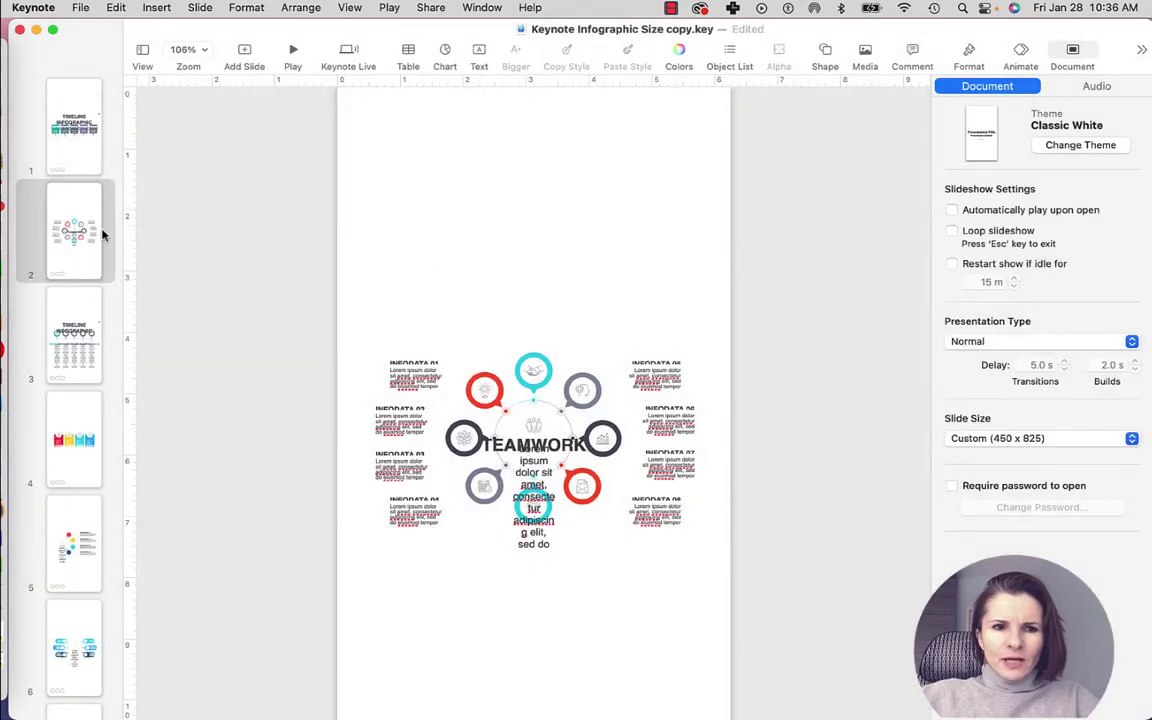
# Review the resized portrait slides 1, 4 and 5.
pyautogui.click(78, 130)
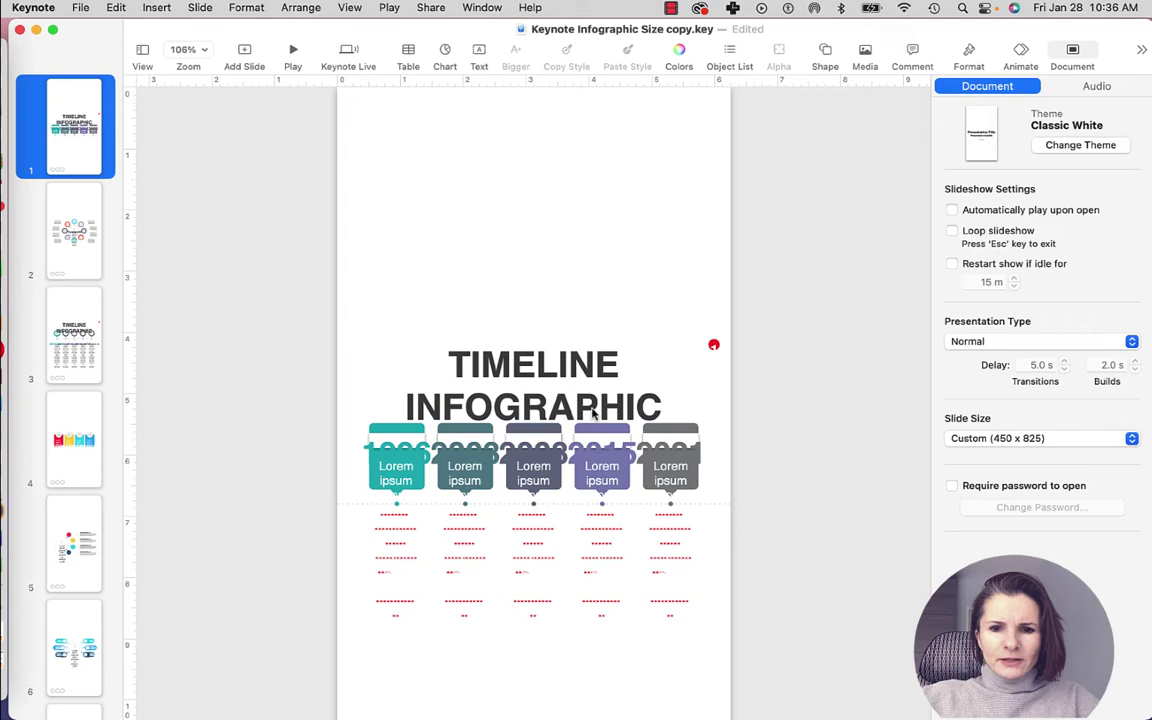
pyautogui.click(69, 396)
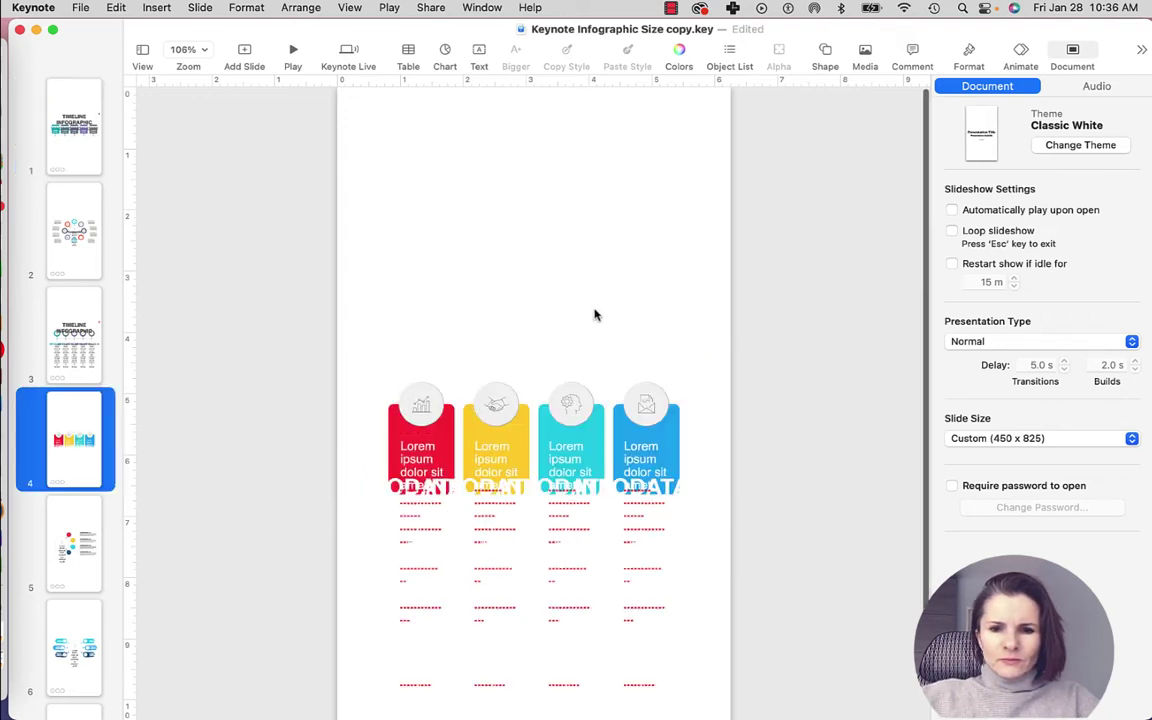
pyautogui.scroll(-3, 594, 315)
pyautogui.click(71, 540)
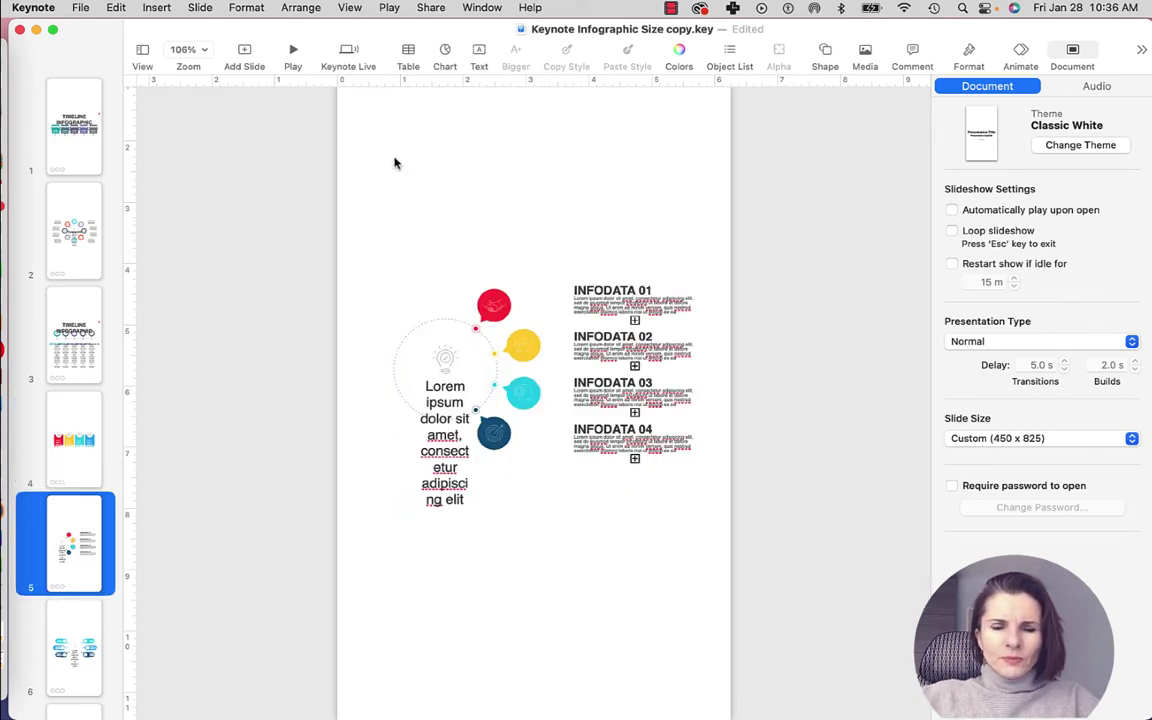
# Trash the resized copy.key, duplicate the original deck with Cmd+D, and open the new copy.
pyautogui.click(20, 33)
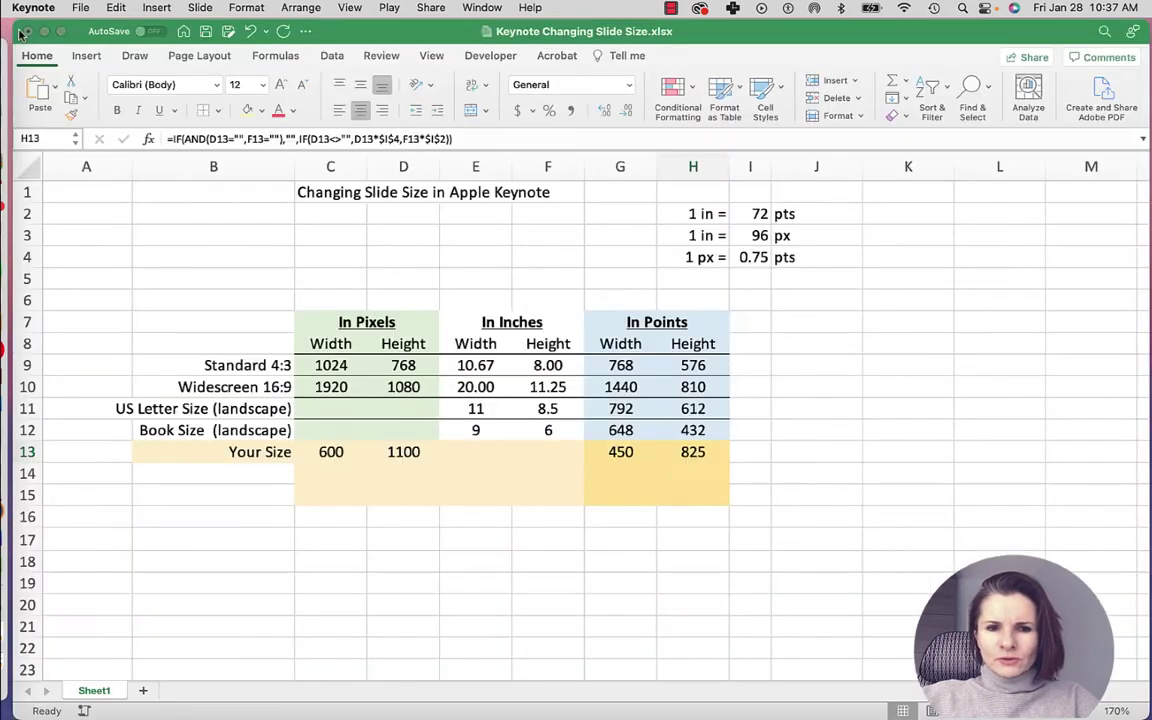
pyautogui.click(44, 31)
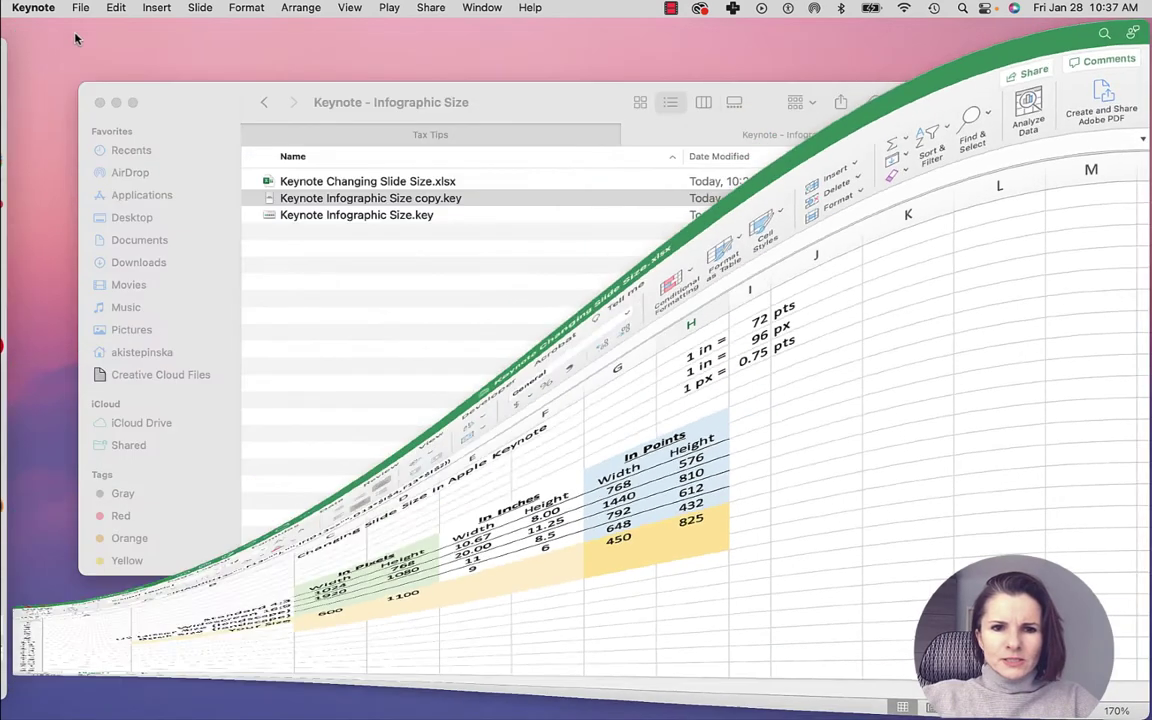
pyautogui.click(255, 200)
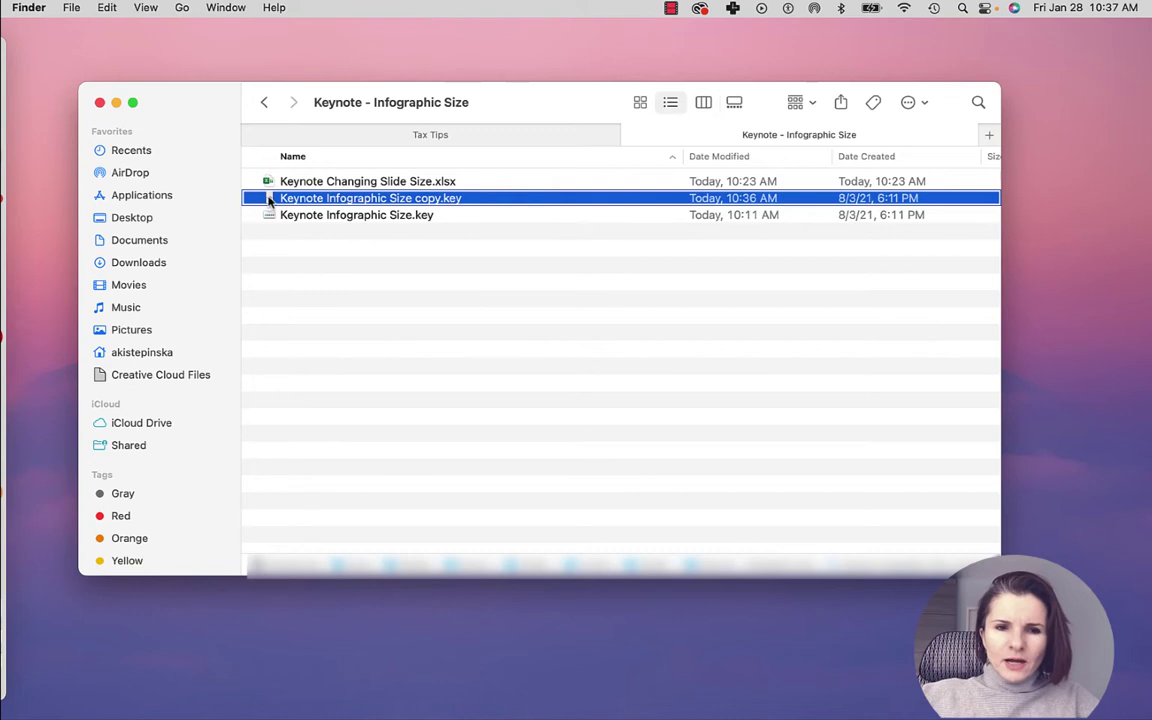
pyautogui.rightClick(269, 200)
pyautogui.click(300, 251)
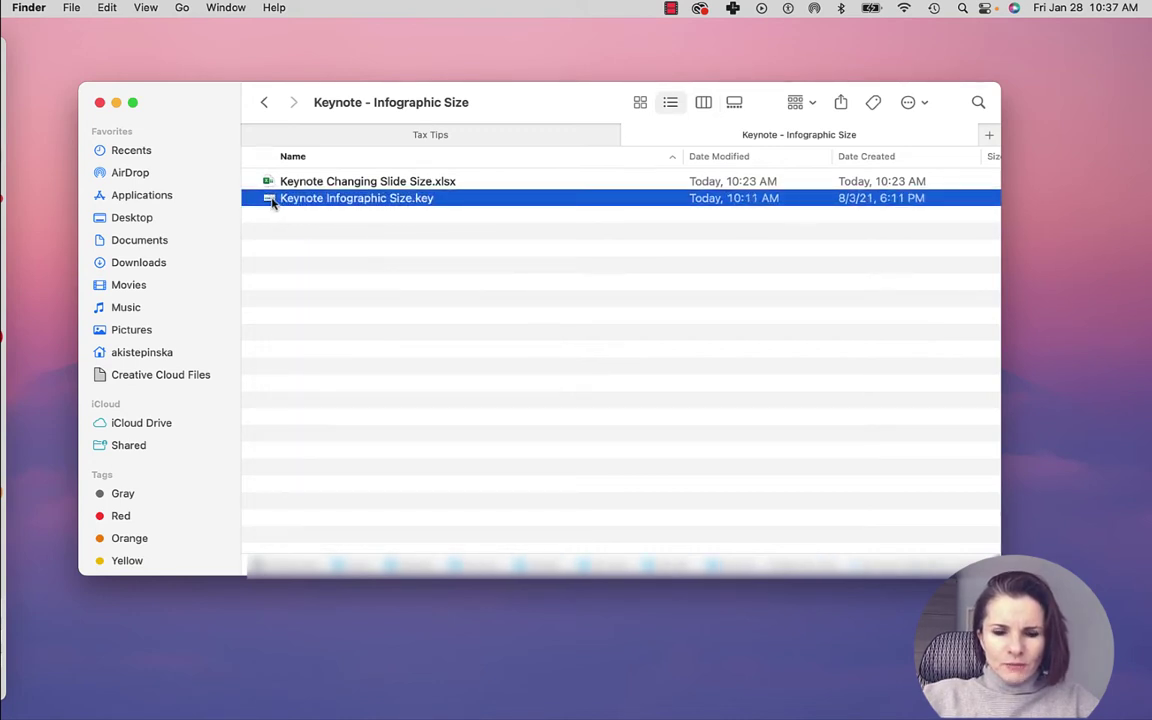
pyautogui.press('super+d')
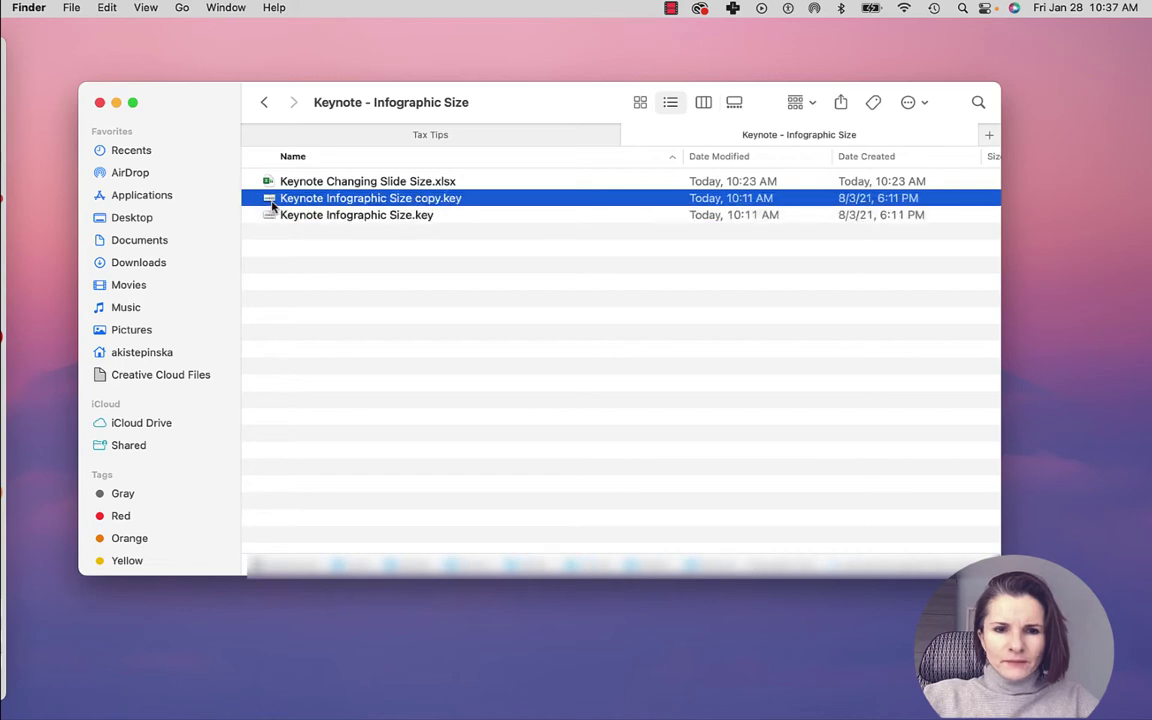
pyautogui.doubleClick(270, 200)
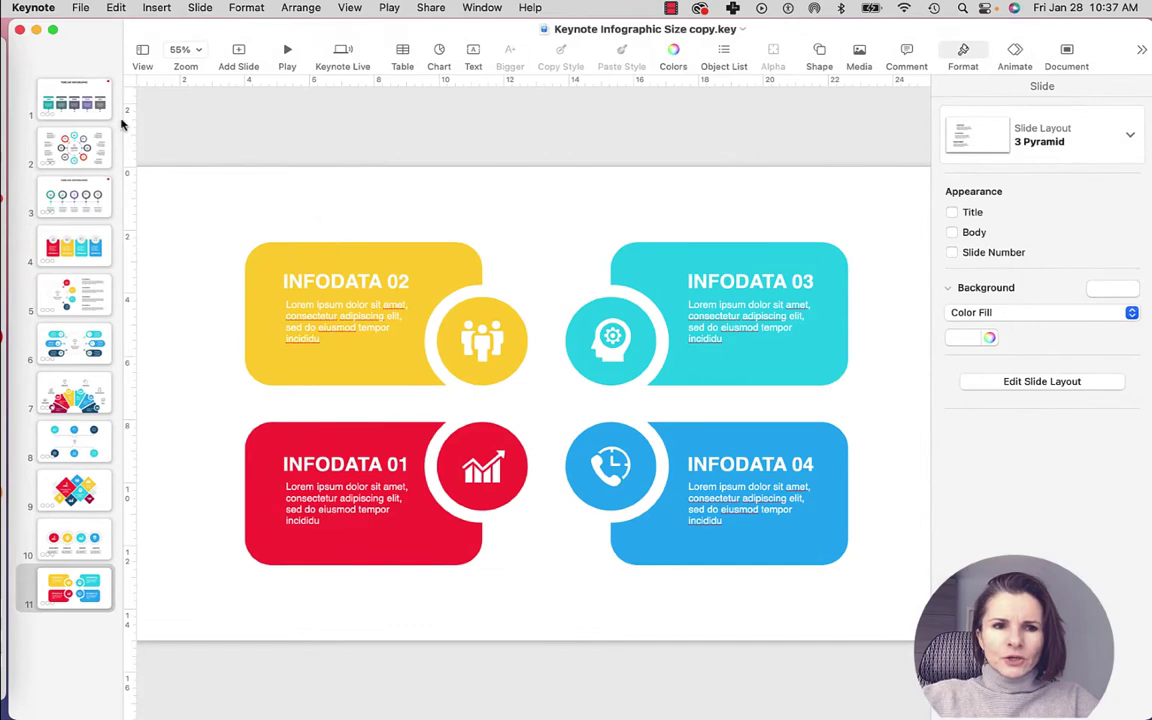
# Group everything on slide 1's timeline and set the group's width to 10 in.
pyautogui.click(86, 80)
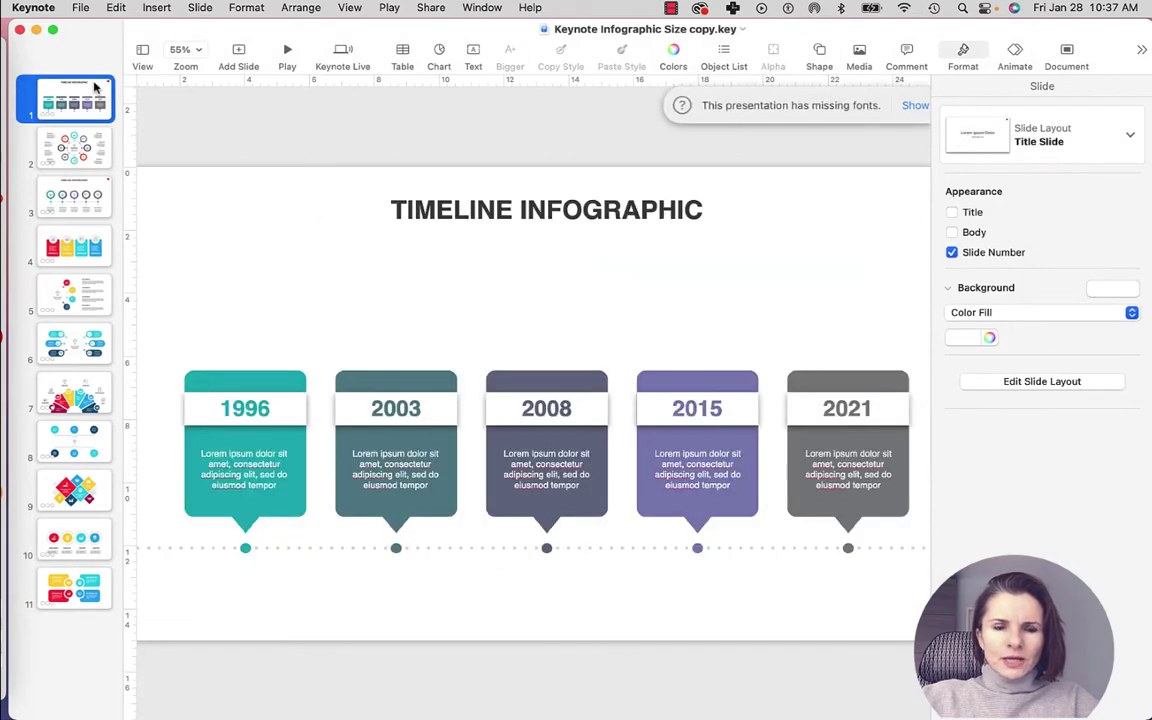
pyautogui.press('super+a')
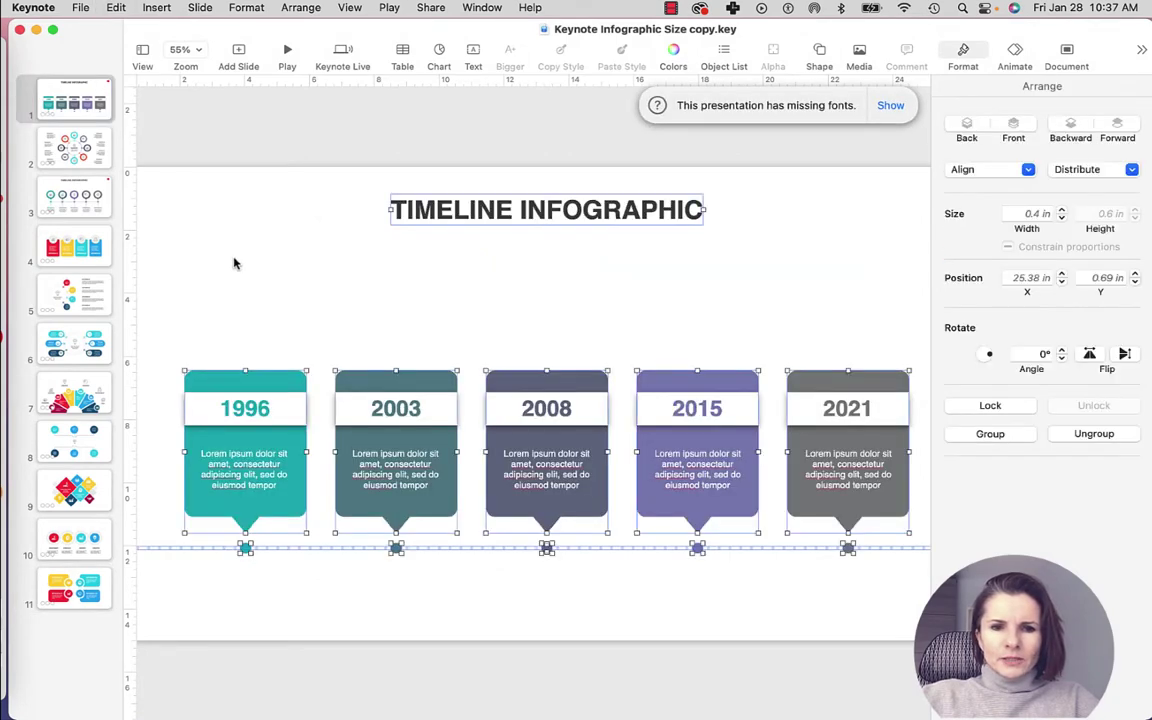
pyautogui.click(995, 436)
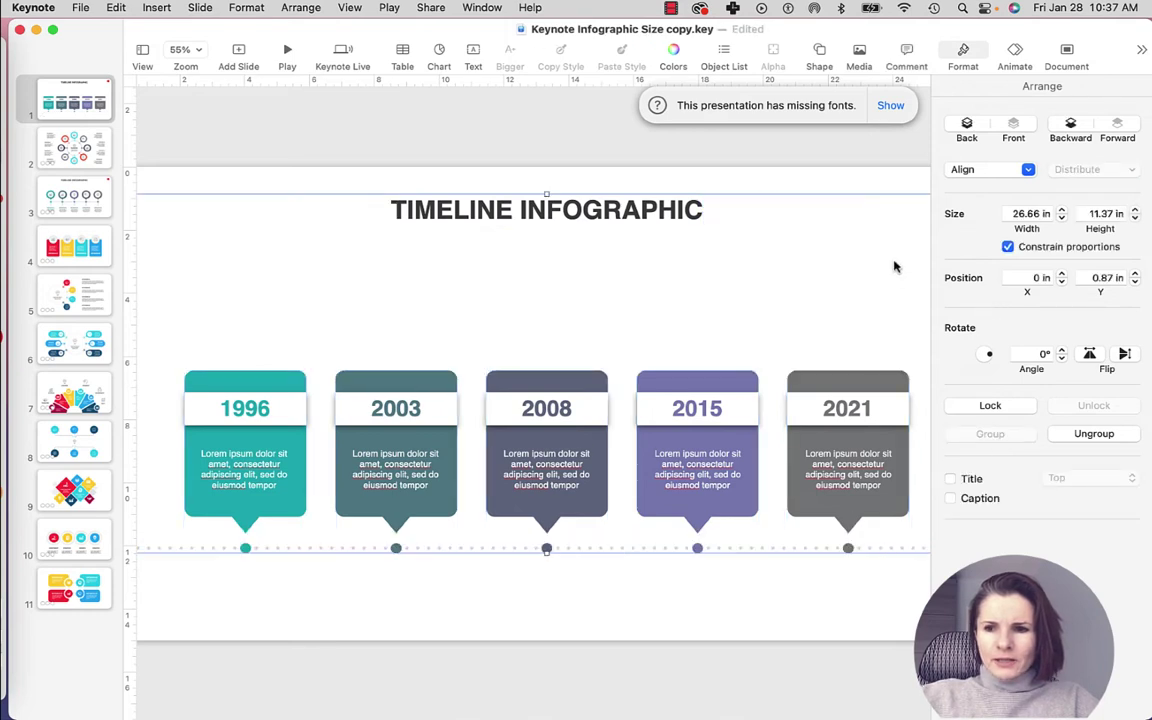
pyautogui.moveTo(1042, 214); pyautogui.dragTo(1009, 214)
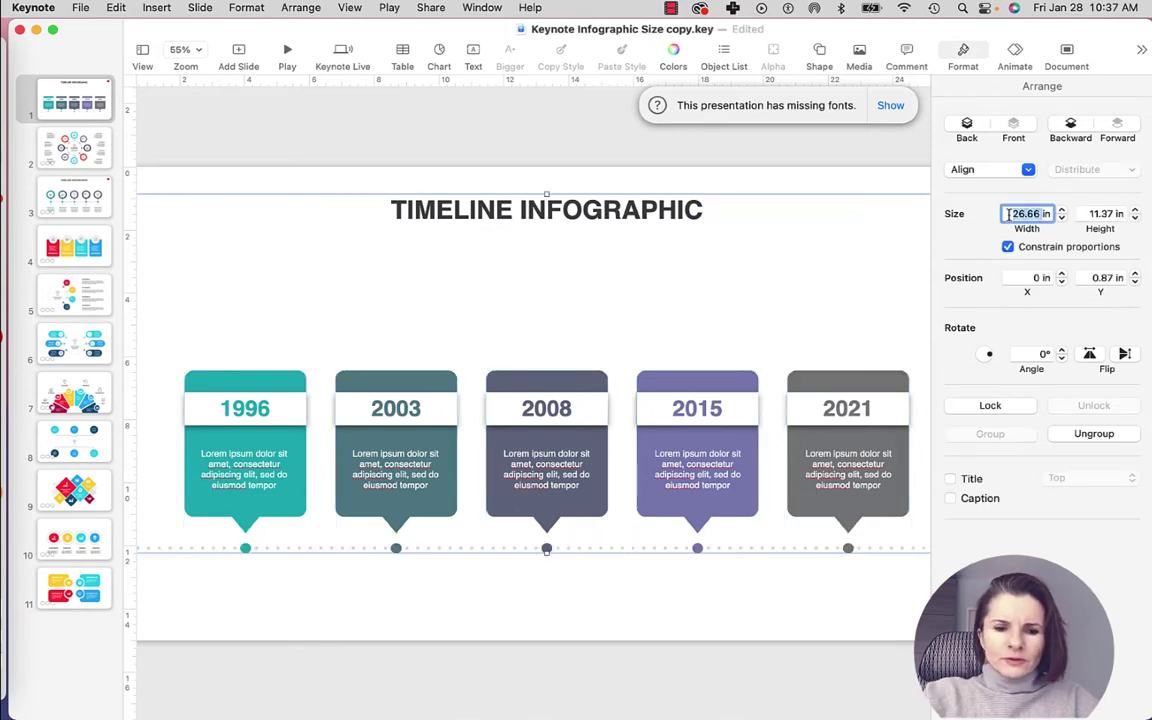
pyautogui.write('10')
pyautogui.press('Return')
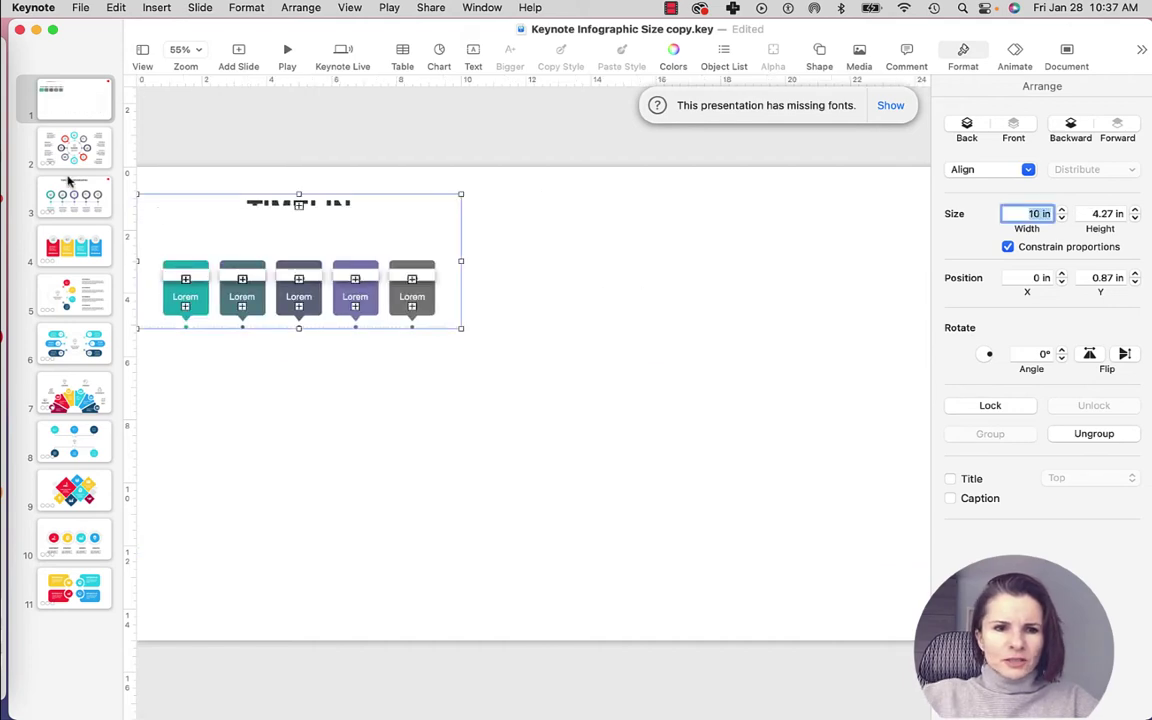
# Group slide 2's circular teamwork infographic and shrink it to 5 in wide.
pyautogui.click(71, 147)
pyautogui.press('super+a')
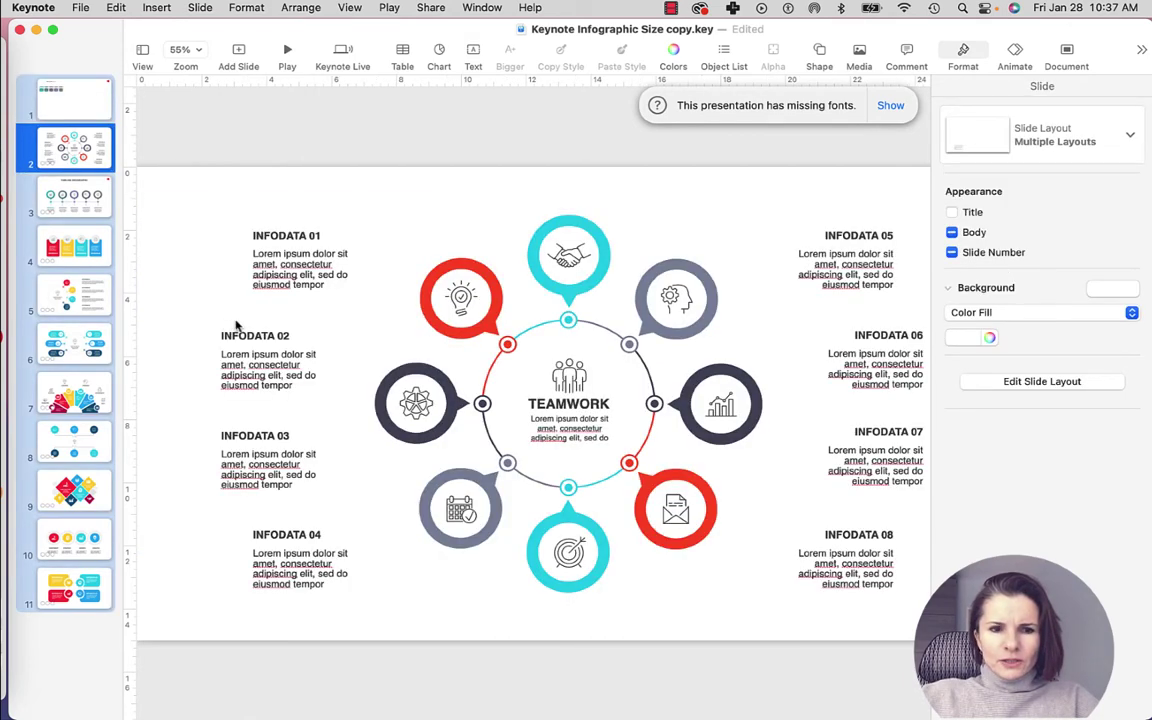
pyautogui.click(237, 325)
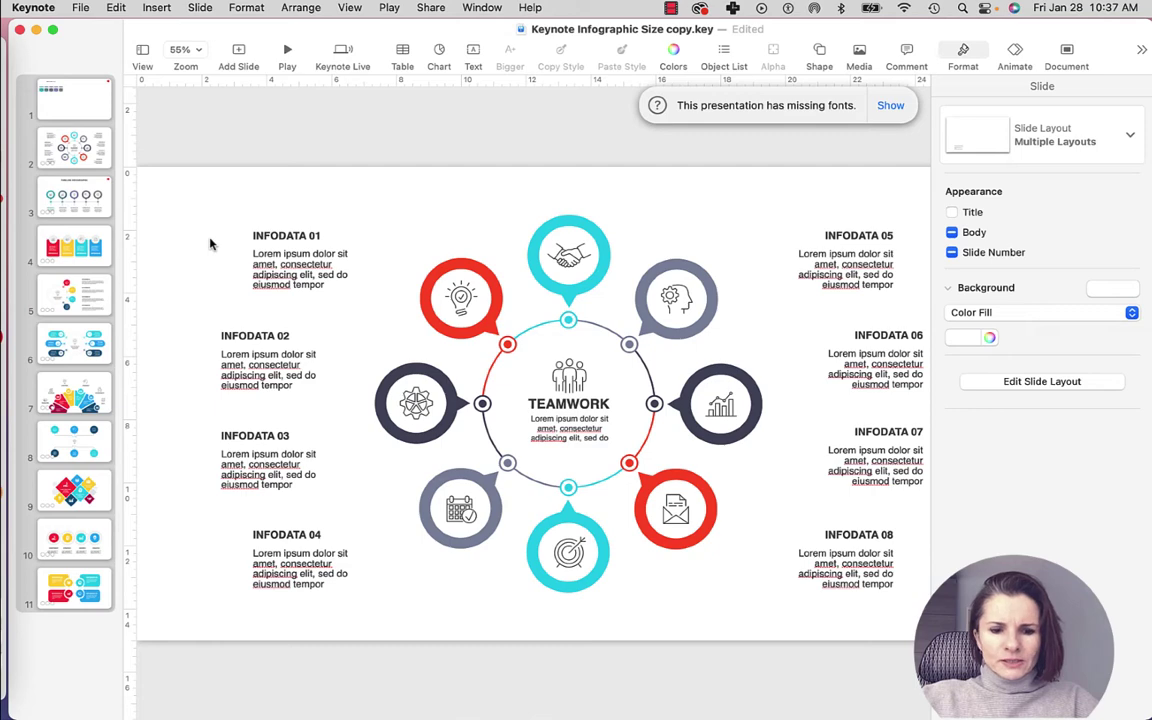
pyautogui.press('super+a')
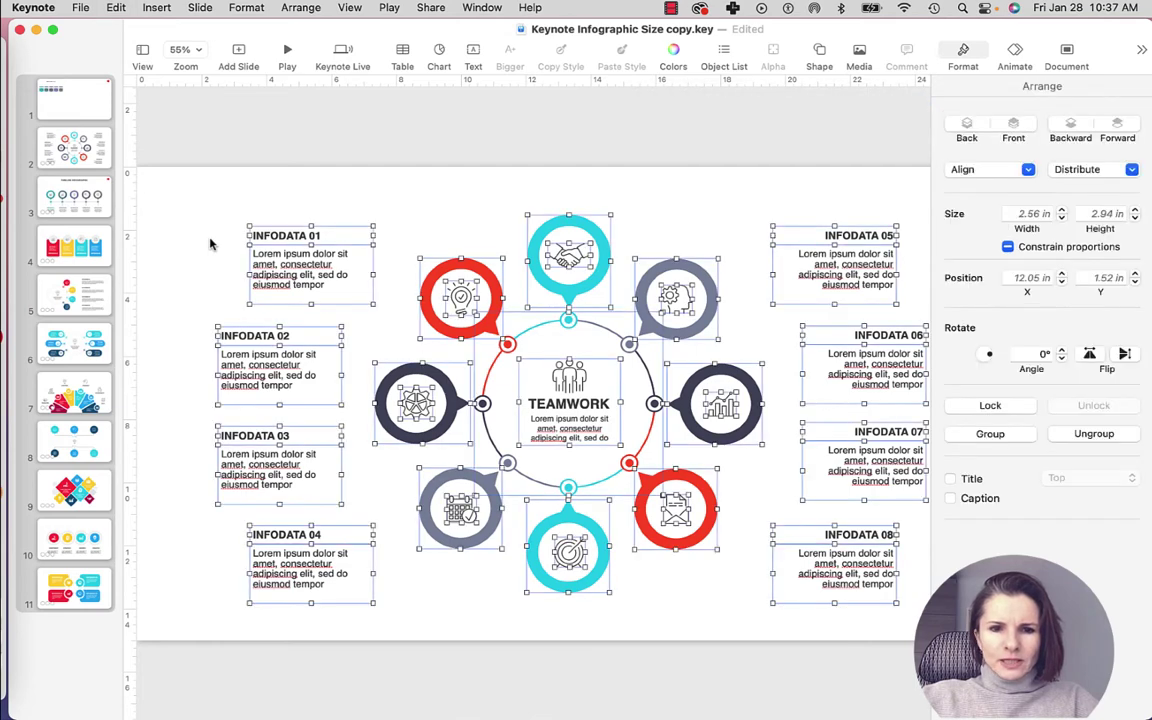
pyautogui.click(993, 437)
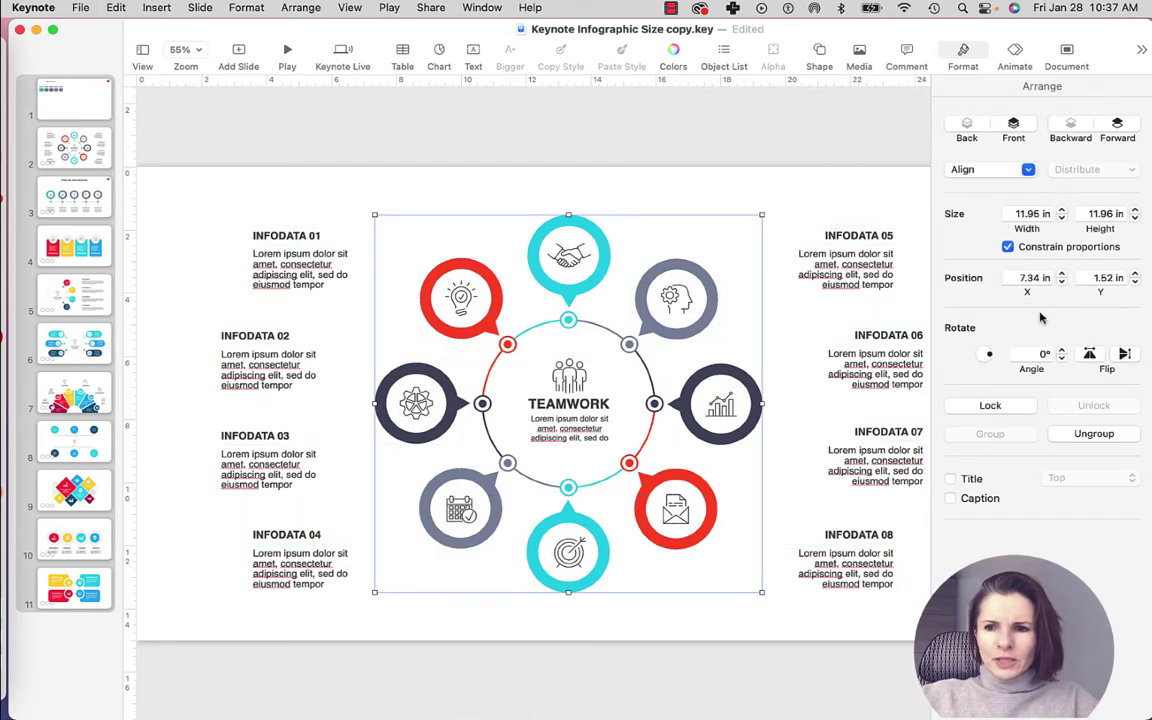
pyautogui.click(1040, 214)
pyautogui.write('5')
pyautogui.press('Return')
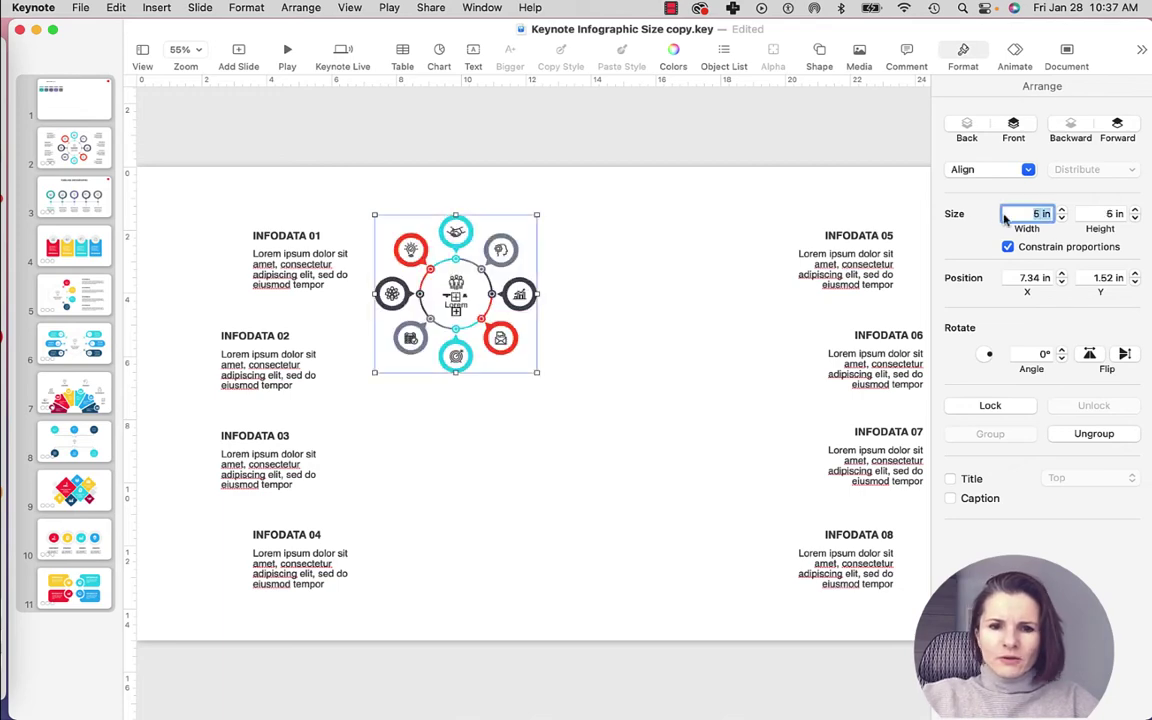
pyautogui.click(704, 335)
pyautogui.press('super+a')
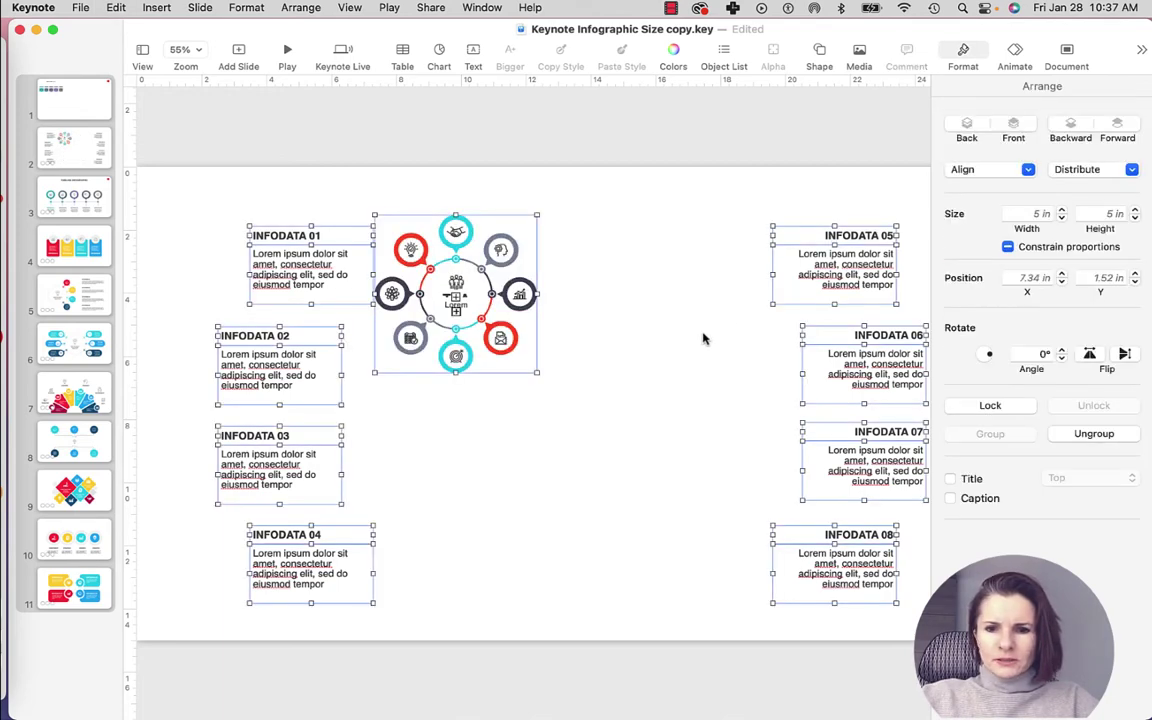
pyautogui.click(427, 411)
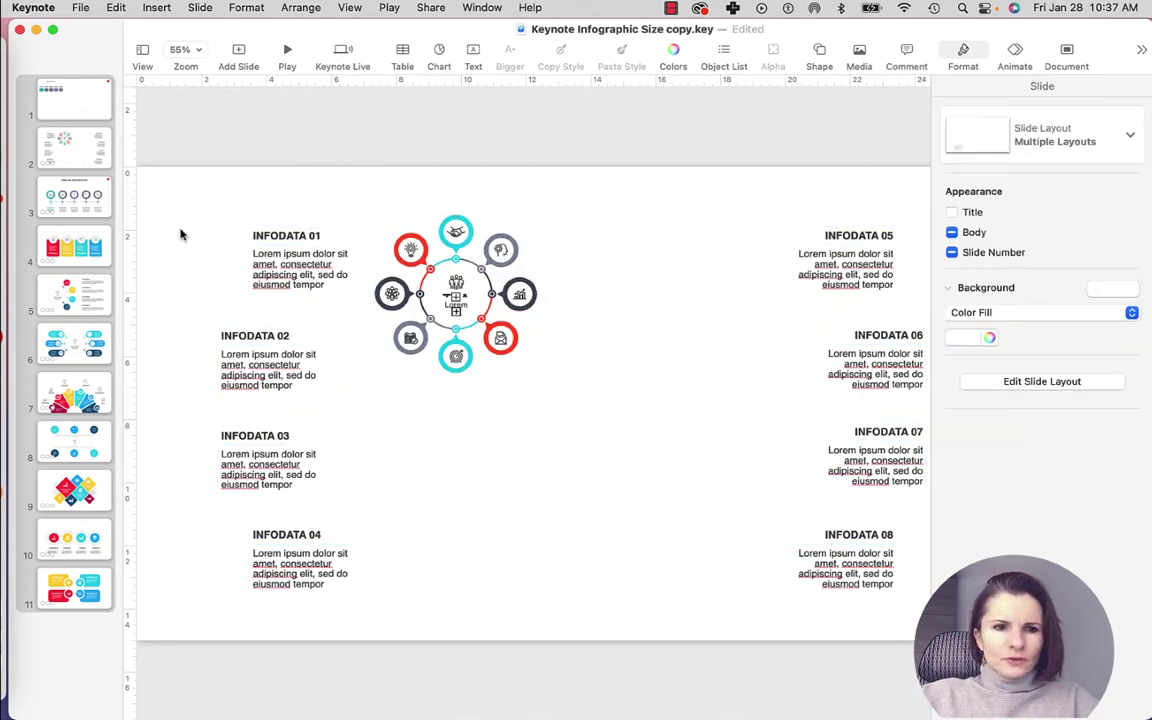
# Group slide 3's timeline infographic and shrink it to 5 in wide (5 × 3.07 in).
pyautogui.click(83, 197)
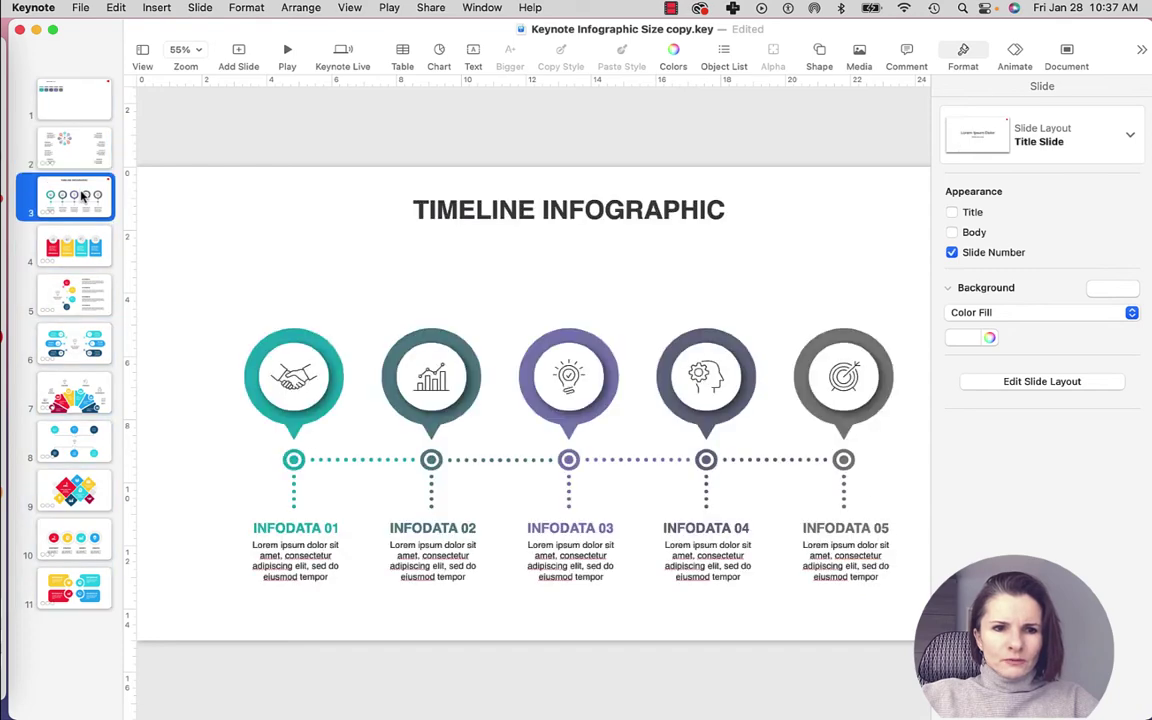
pyautogui.click(250, 260)
pyautogui.press('super+a')
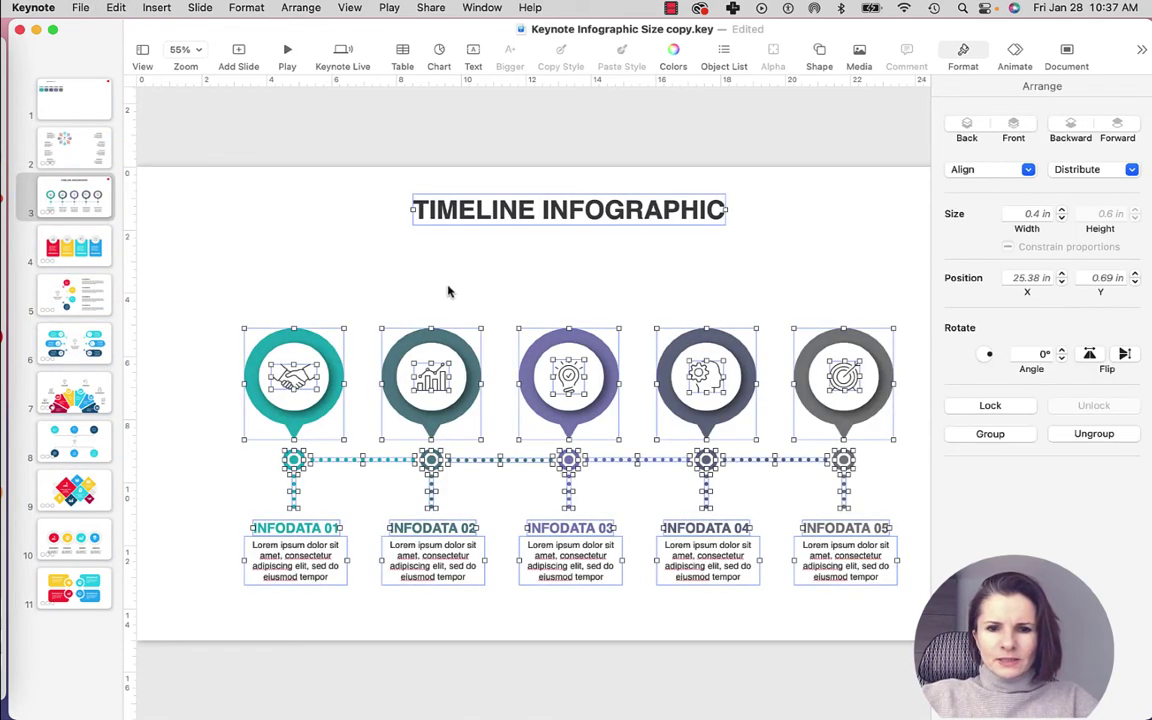
pyautogui.click(991, 436)
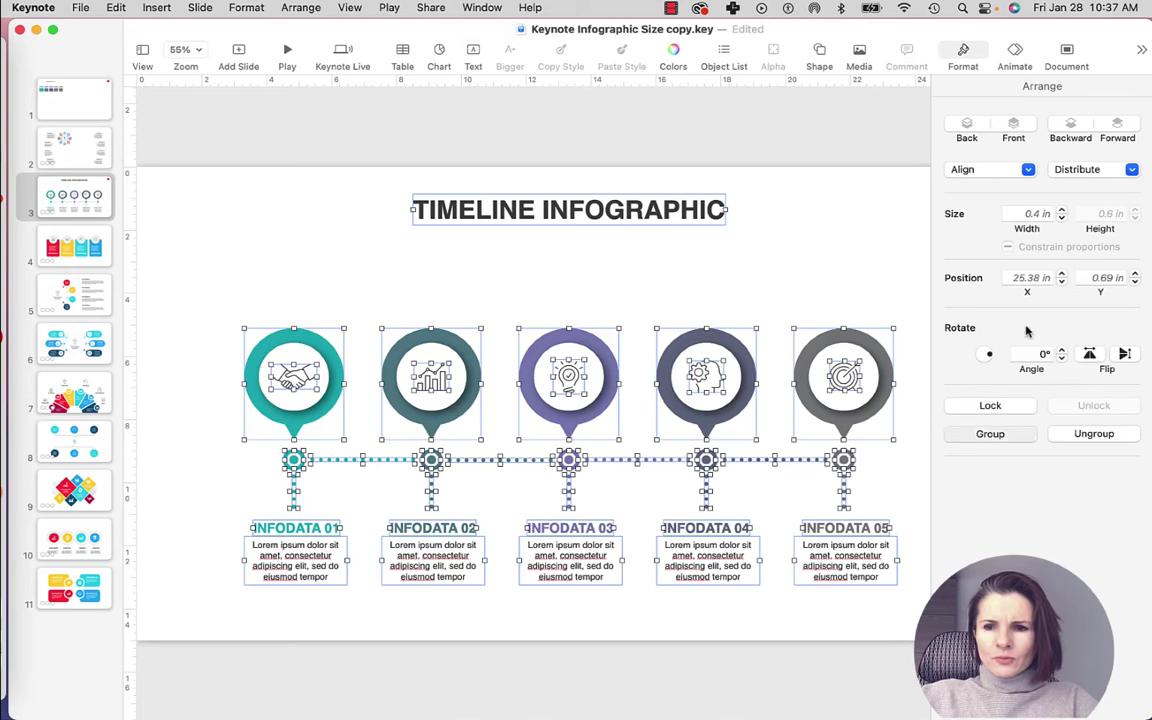
pyautogui.click(1018, 214)
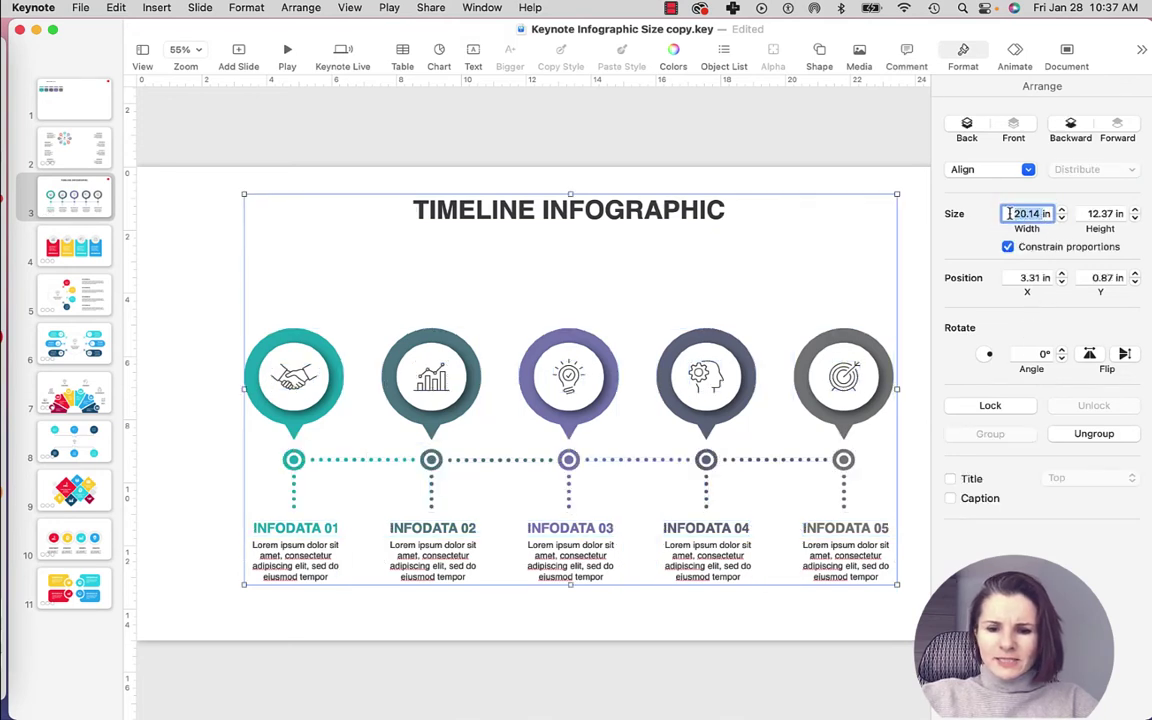
pyautogui.write('5')
pyautogui.press('Return')
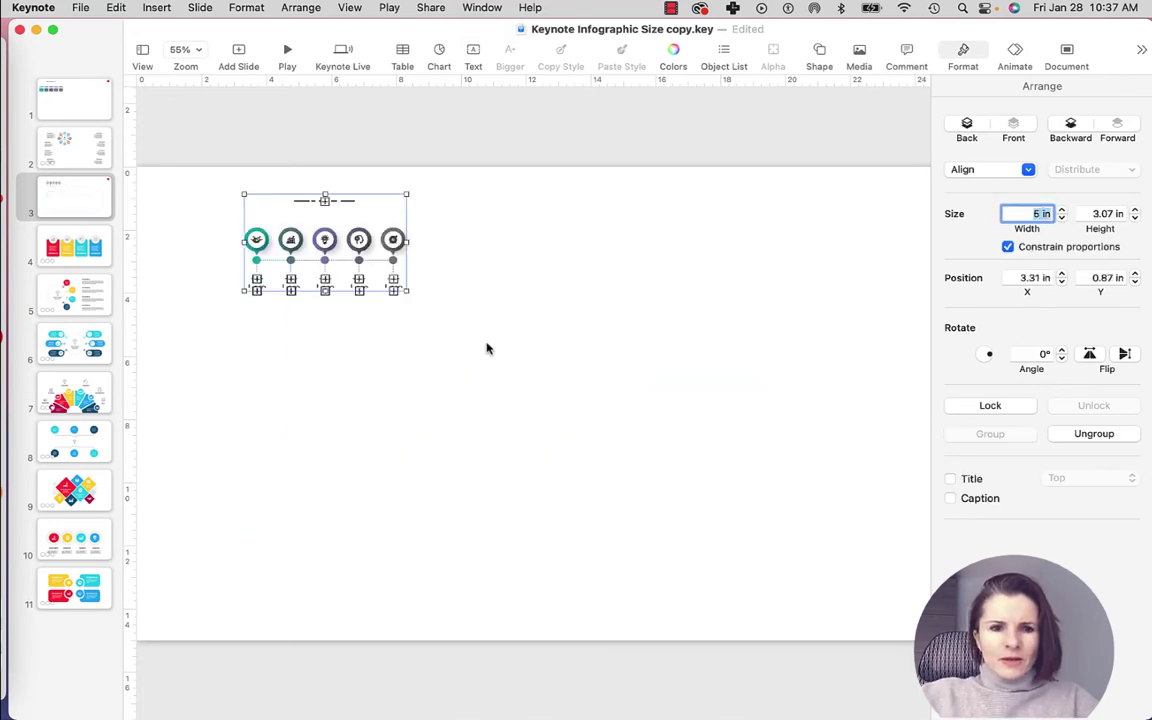
pyautogui.click(153, 355)
# Group all pieces of slide 9's diamond infographic and set its width to 10 in.
pyautogui.click(79, 494)
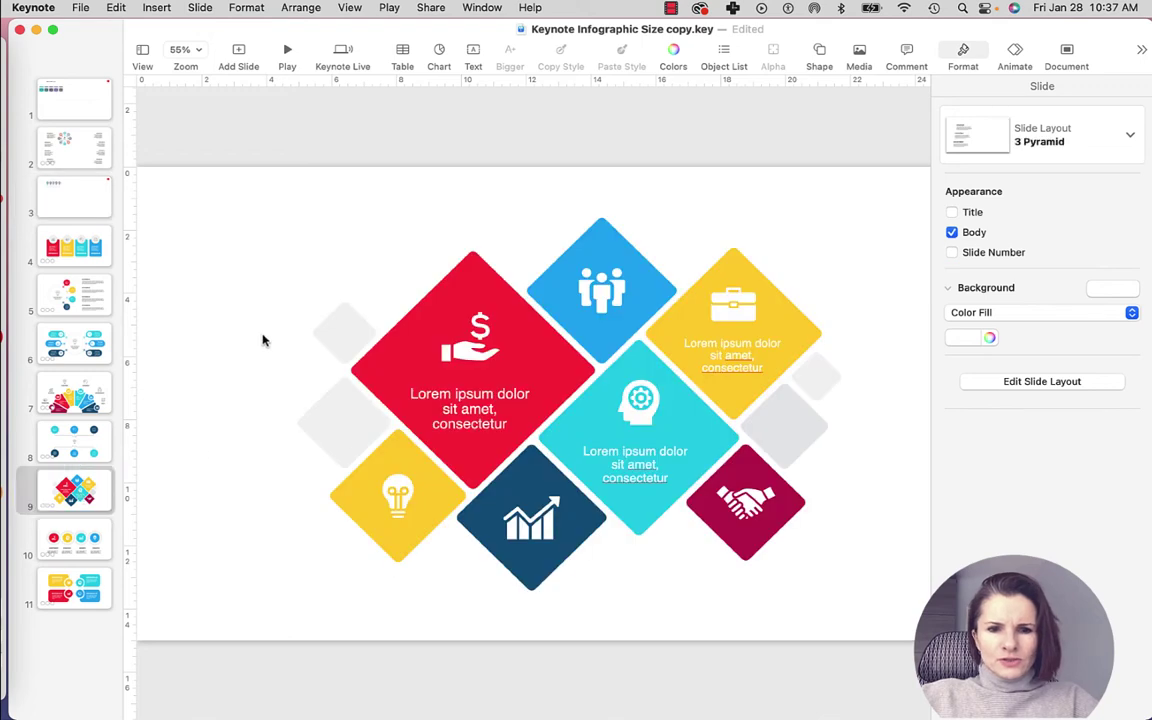
pyautogui.press('super+a')
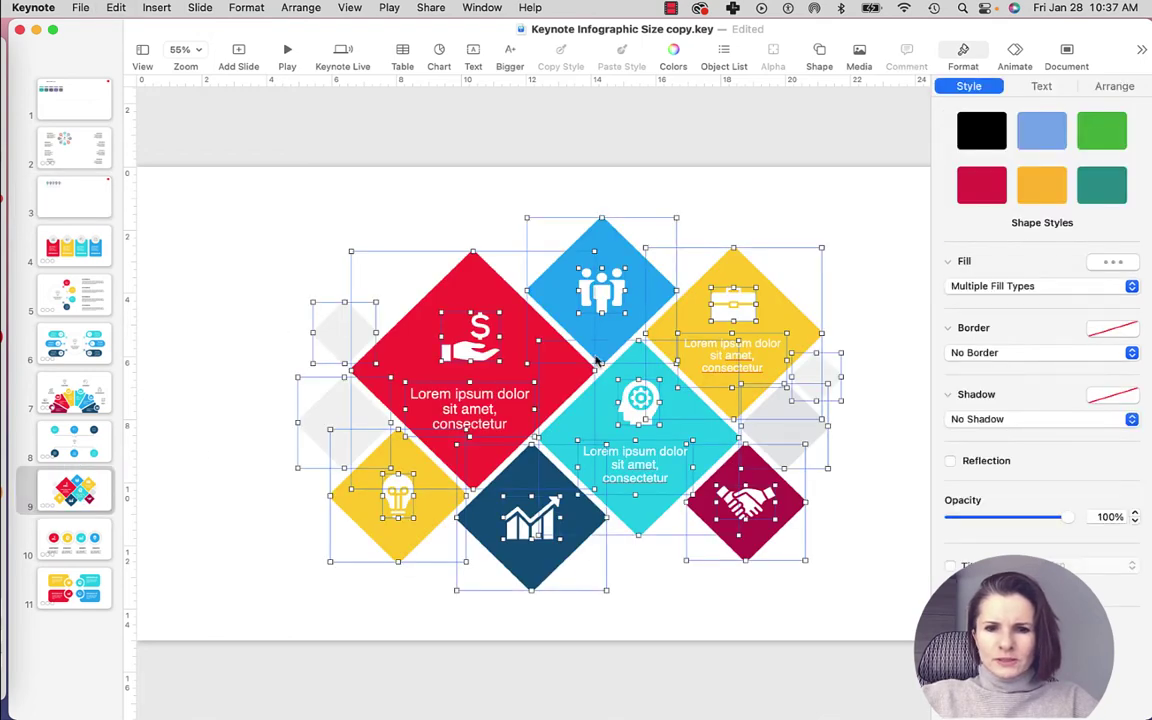
pyautogui.click(1113, 88)
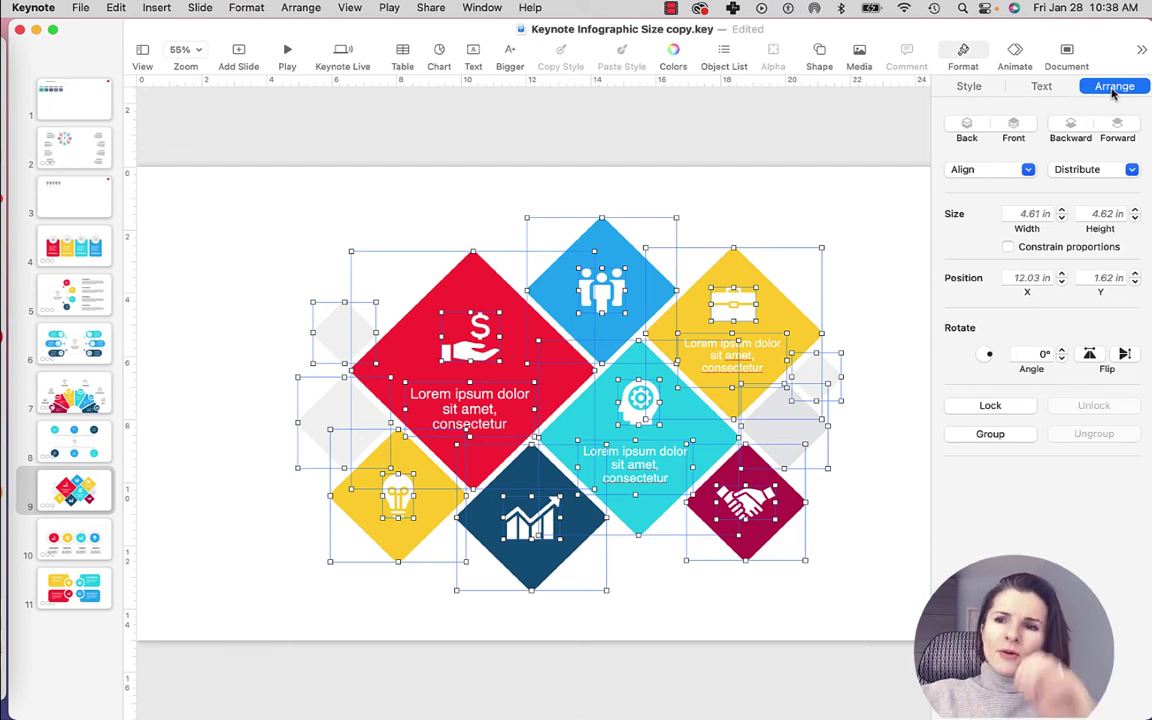
pyautogui.click(990, 434)
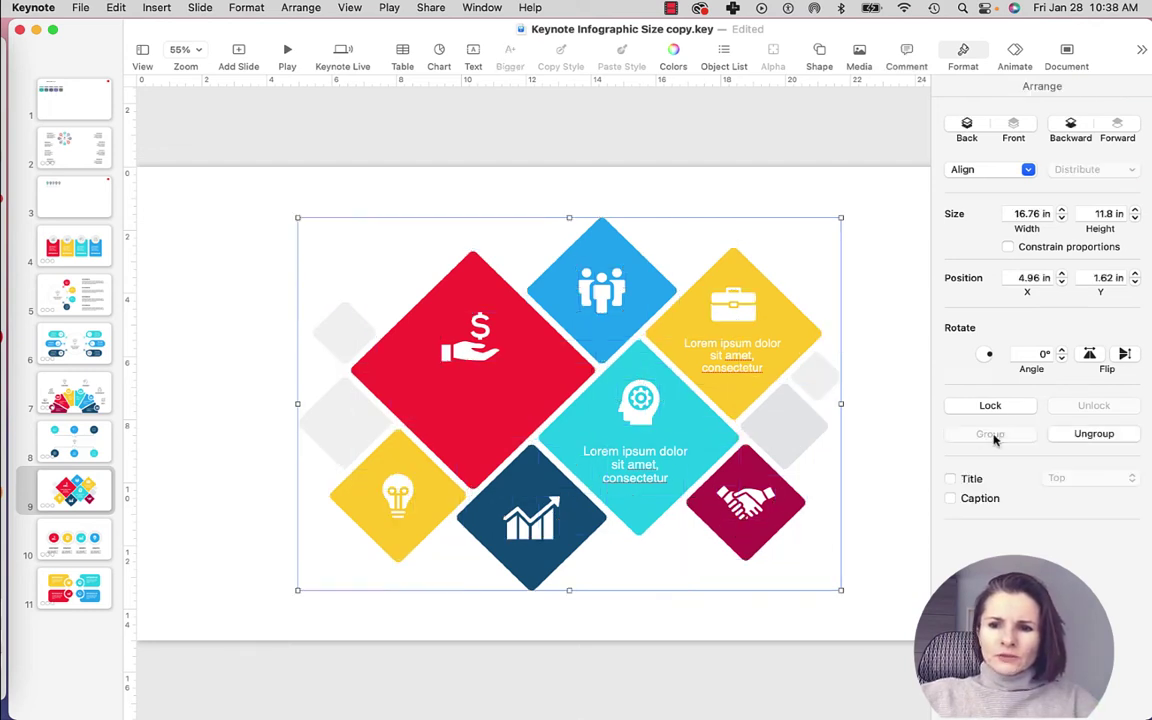
pyautogui.click(1040, 213)
pyautogui.write('10')
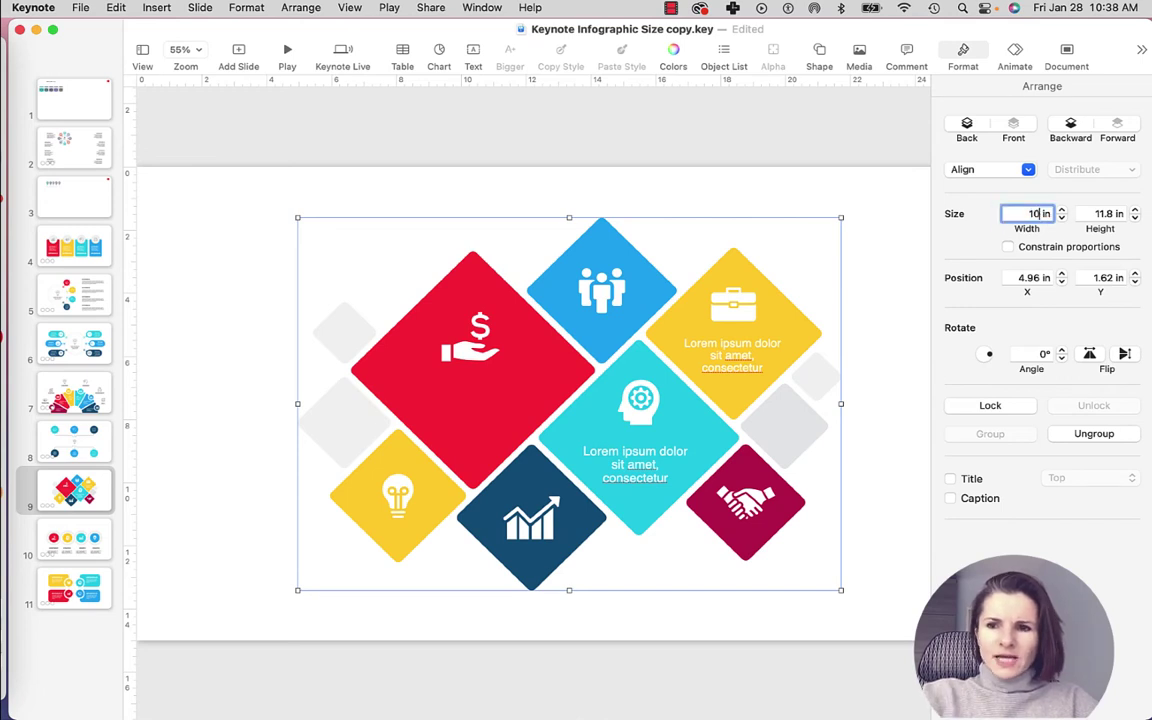
pyautogui.press('Return')
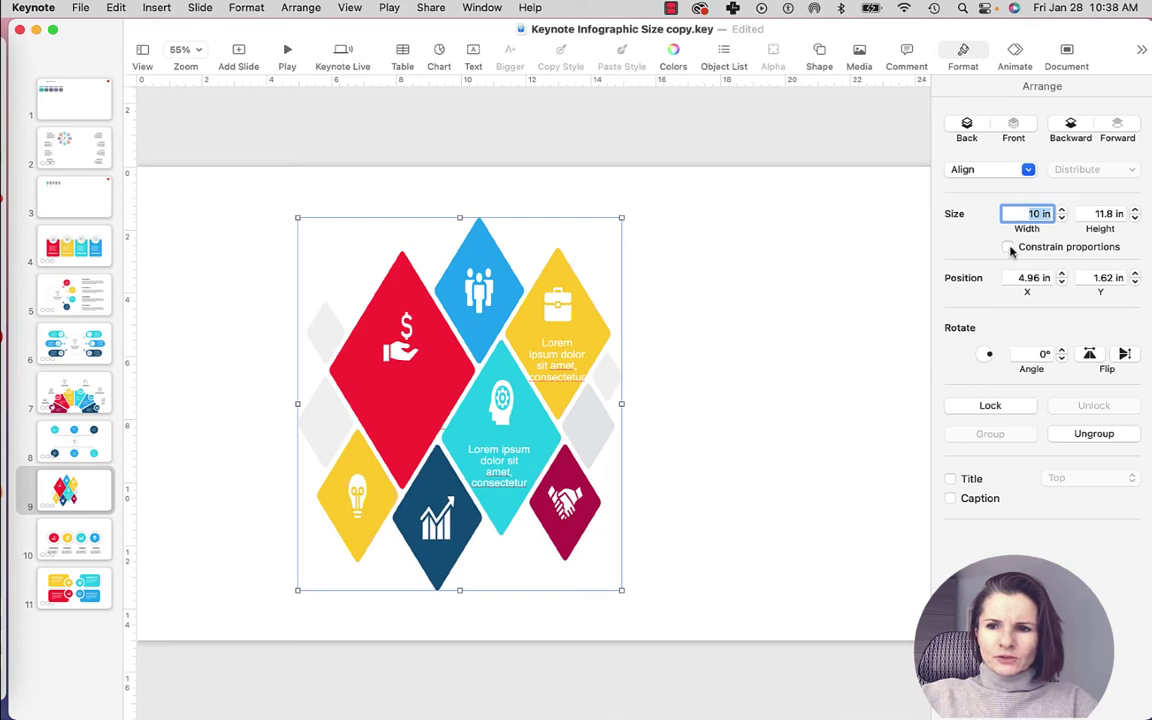
# Undo the squashed resize and reapply 10 in width proportionally, giving 10 × 7.04 in.
pyautogui.press('super+z')
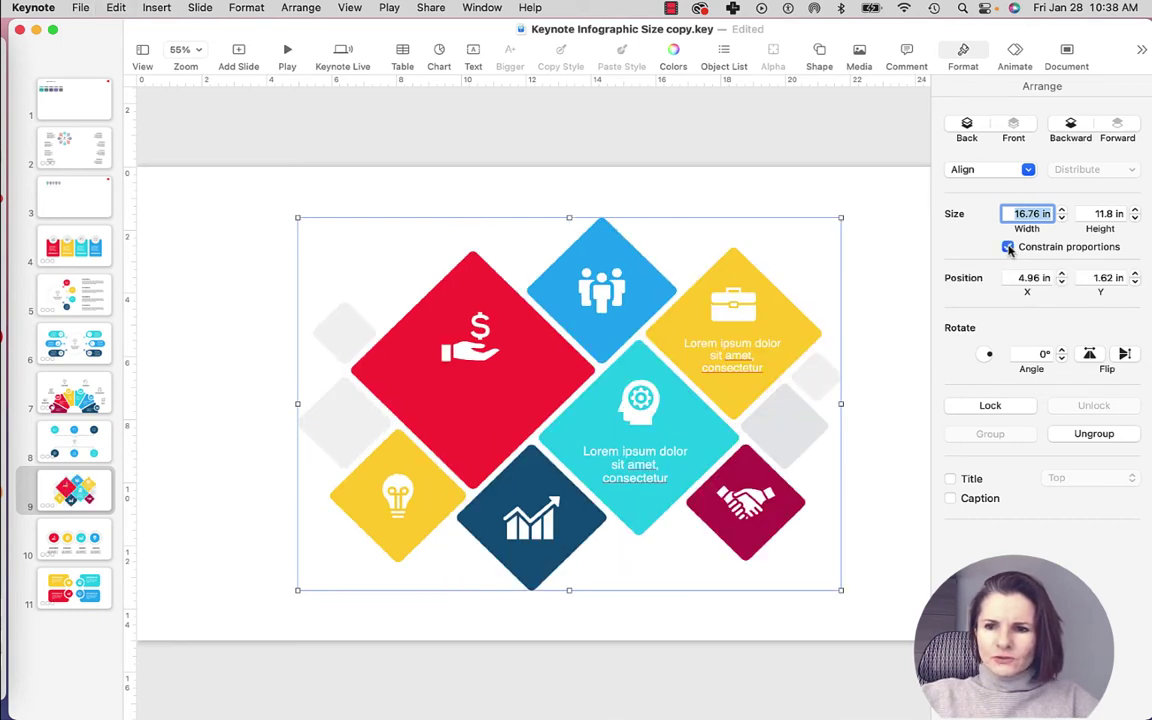
pyautogui.click(1045, 212)
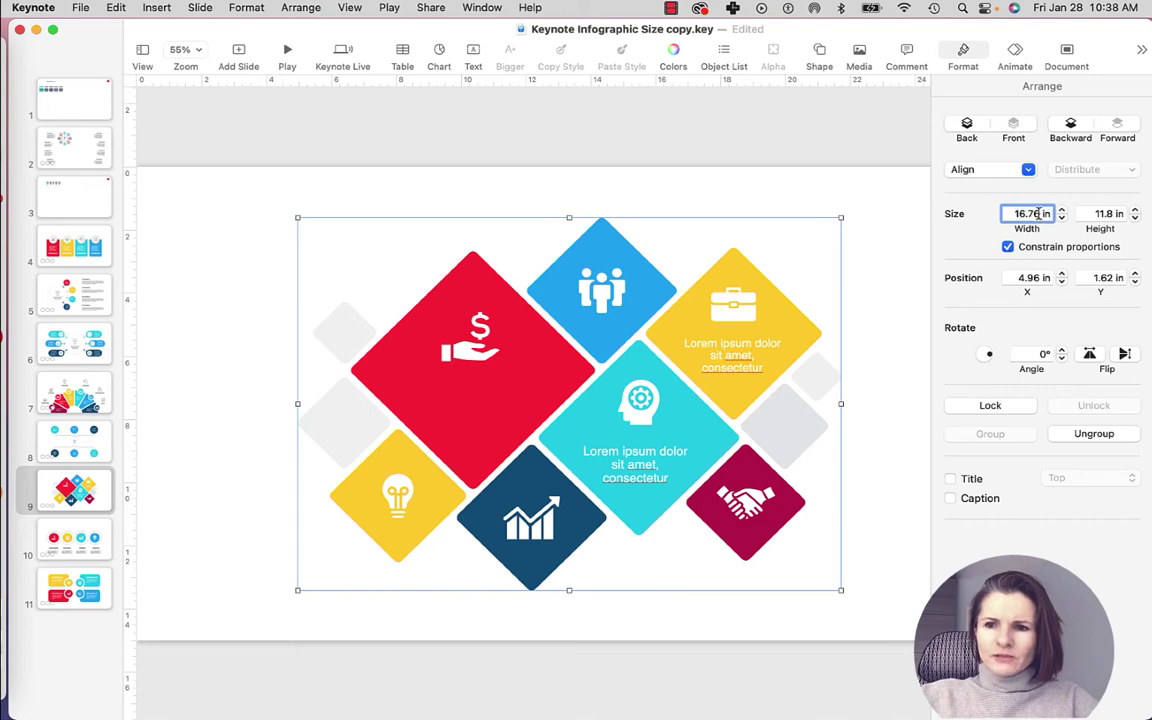
pyautogui.moveTo(1038, 213); pyautogui.dragTo(1001, 216)
pyautogui.write('10')
pyautogui.press('Return')
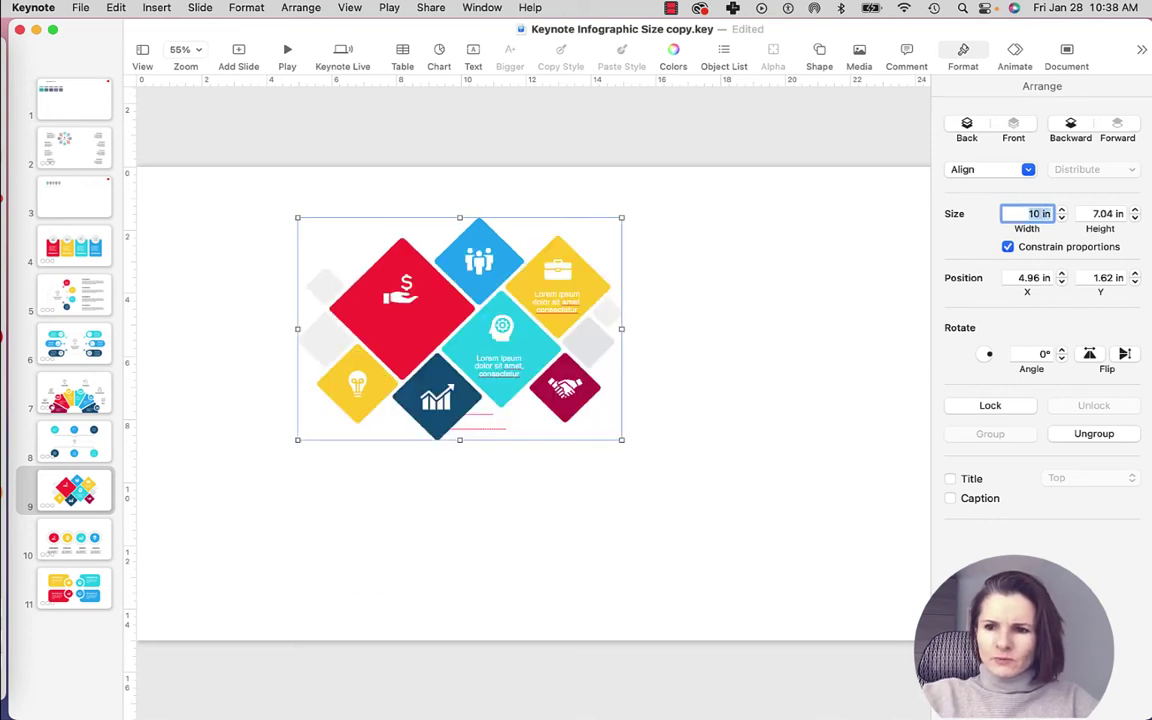
pyautogui.click(697, 321)
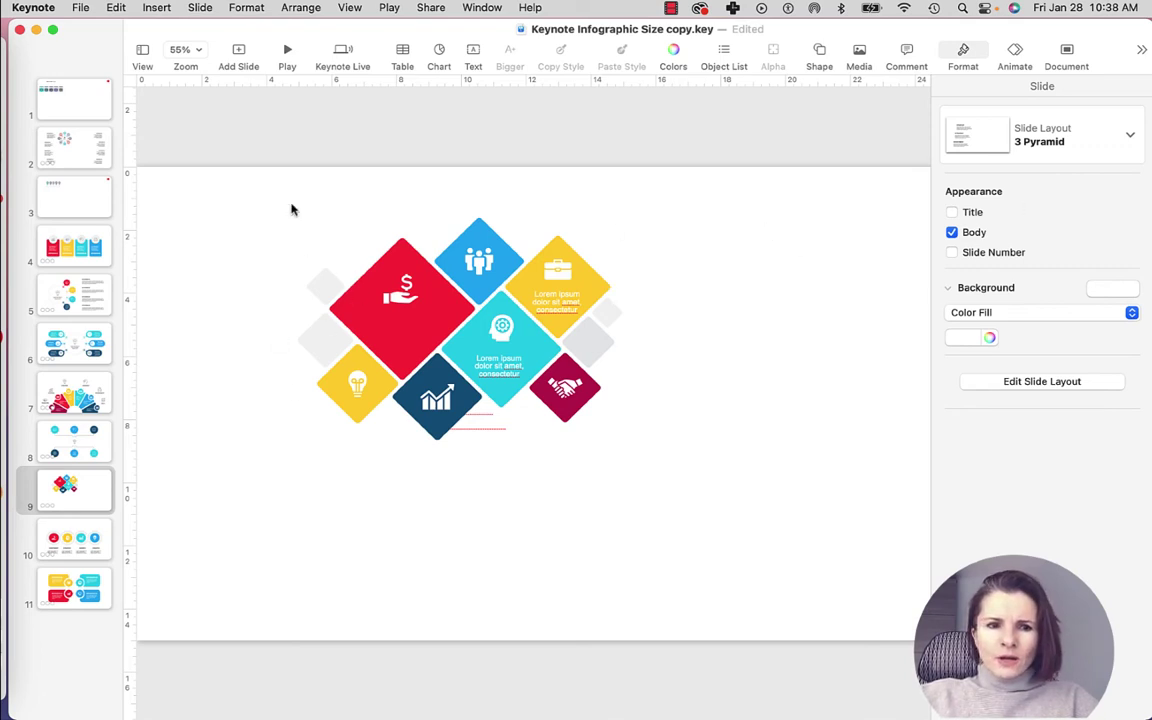
# Set the Document slide size to Custom with width 600 and height 1100 pts.
pyautogui.click(80, 100)
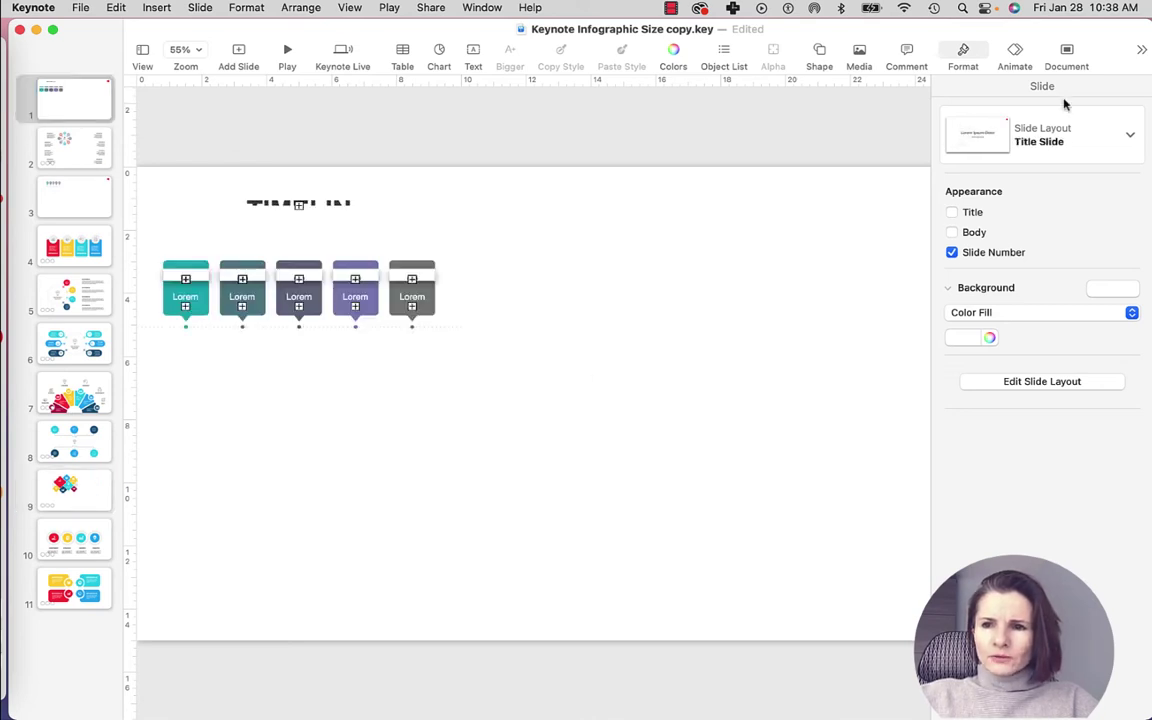
pyautogui.click(1066, 55)
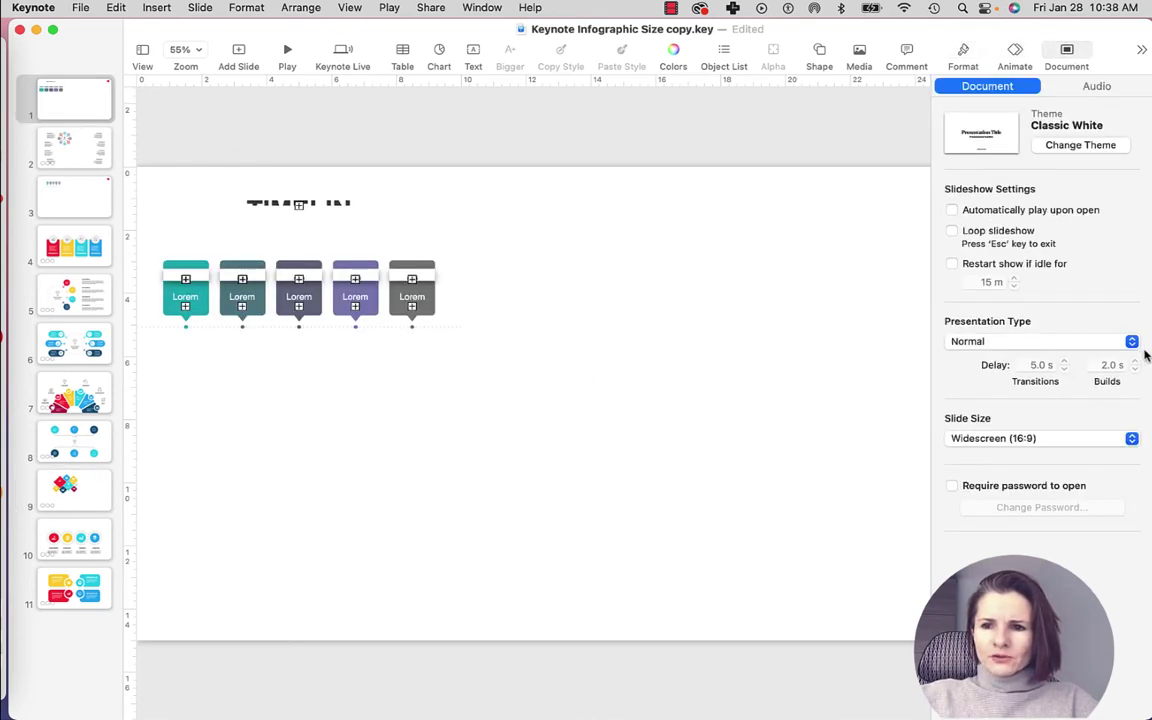
pyautogui.click(1132, 439)
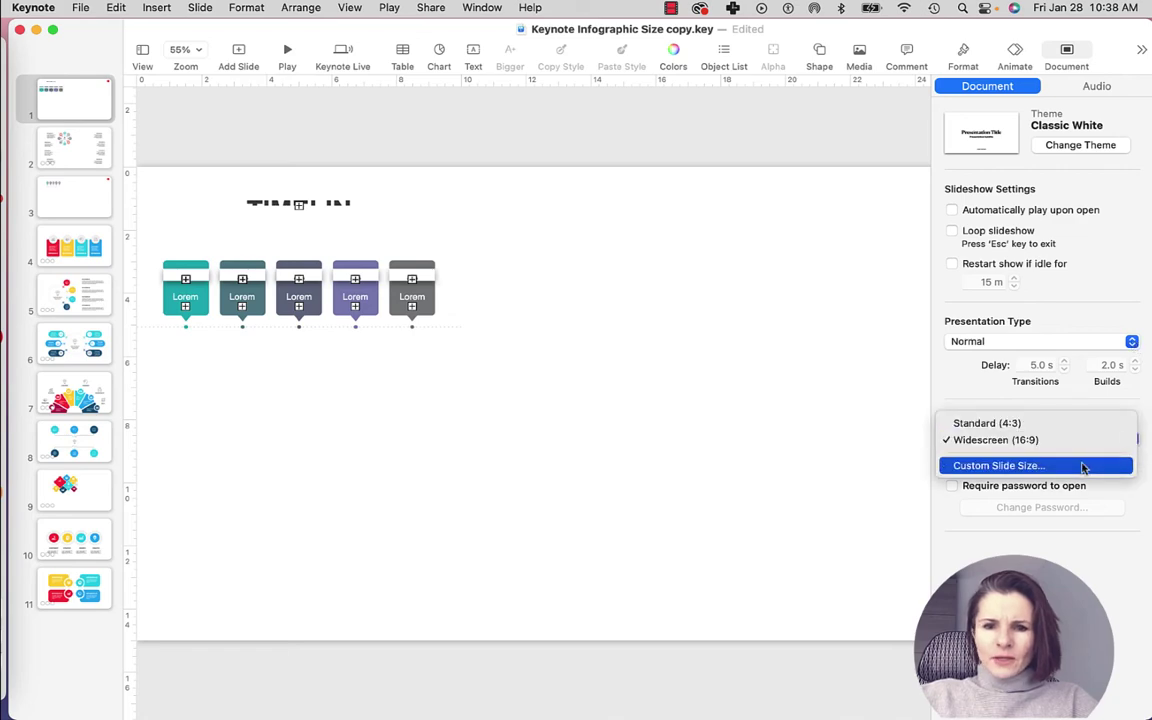
pyautogui.click(1083, 466)
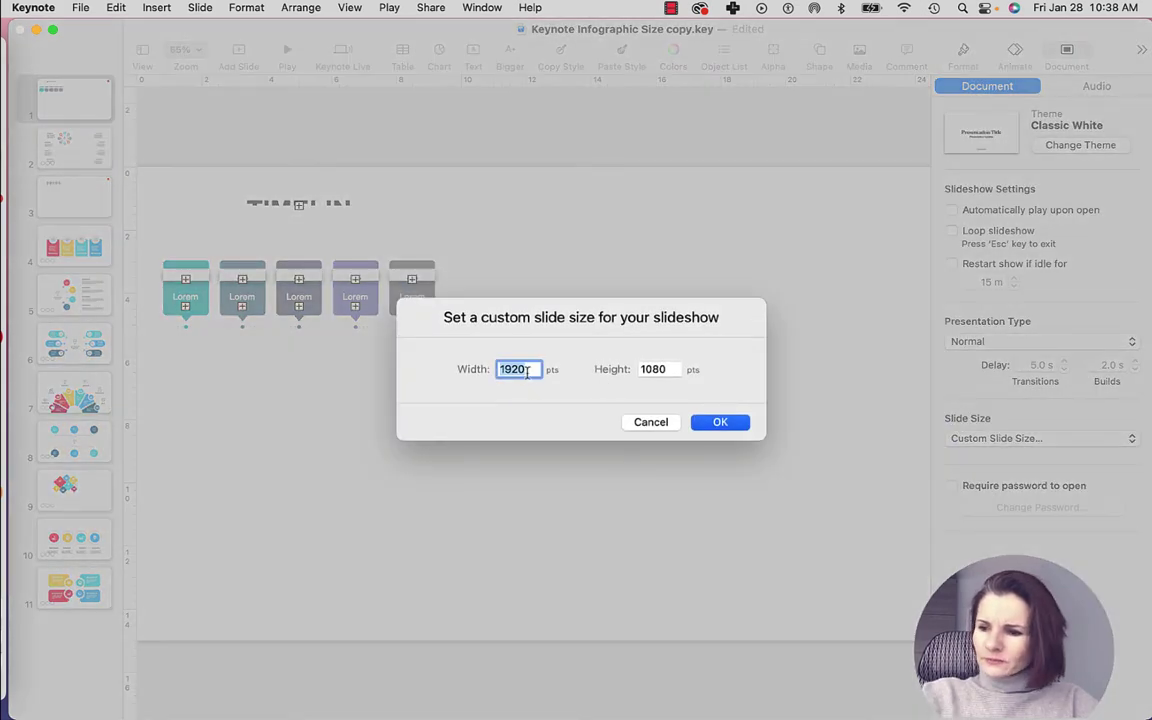
pyautogui.write('600')
pyautogui.press('Tab')
pyautogui.write('11')
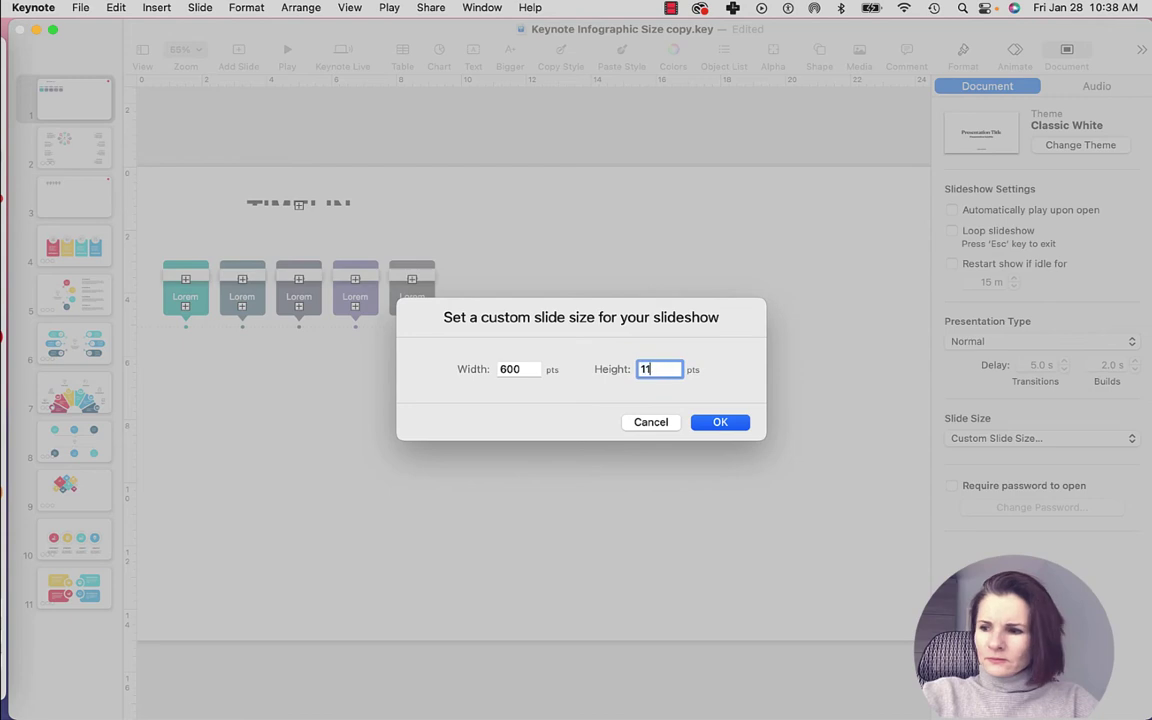
pyautogui.write('00')
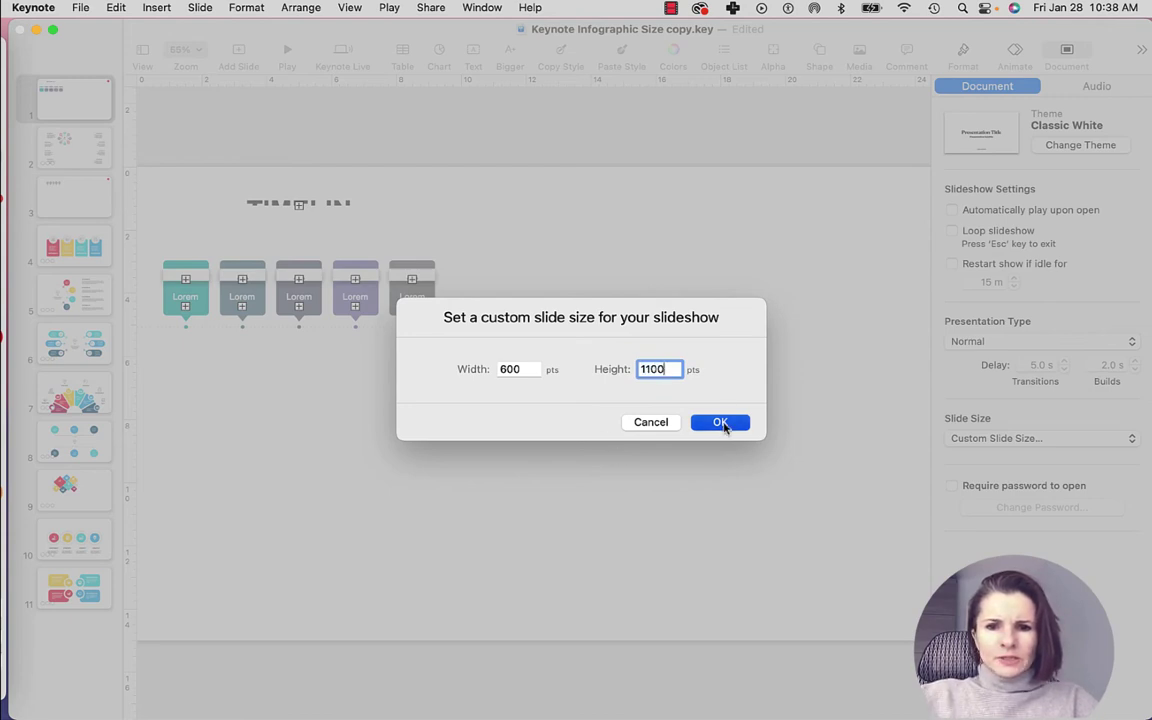
pyautogui.click(721, 422)
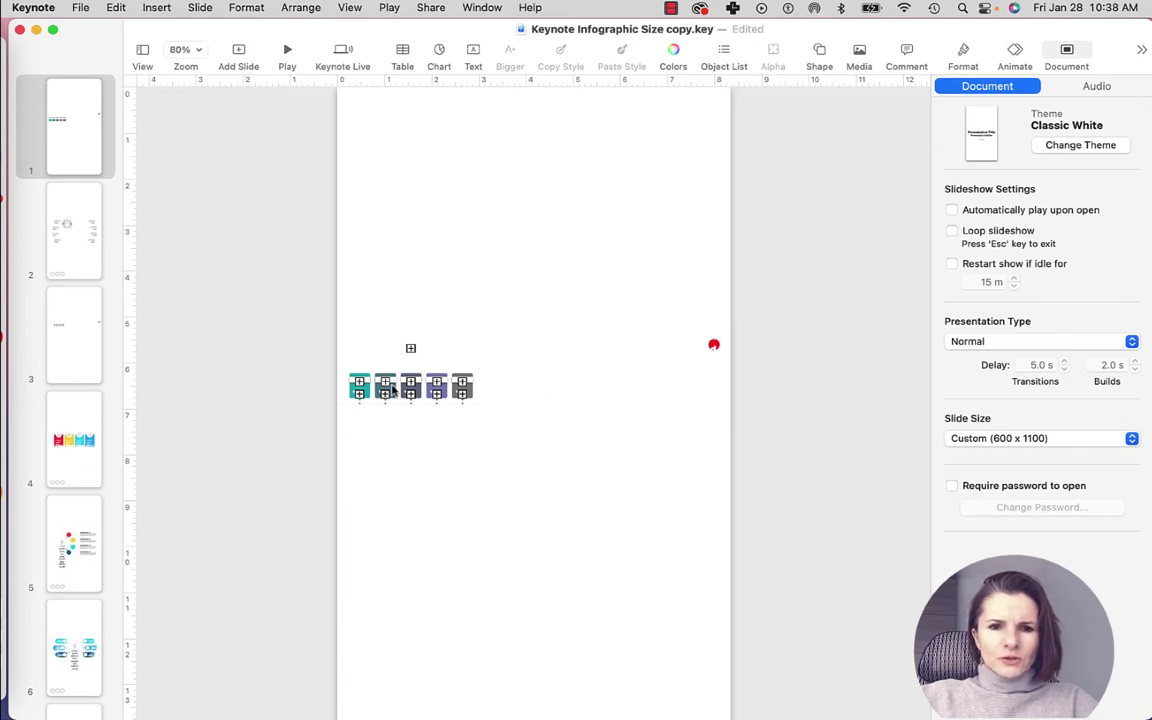
# Move the row of Lorem boxes to the top of slide 1 and enlarge it across the slide width.
pyautogui.moveTo(393, 390); pyautogui.dragTo(360, 222)
pyautogui.moveTo(620, 193); pyautogui.dragTo(715, 244)
pyautogui.click(223, 273)
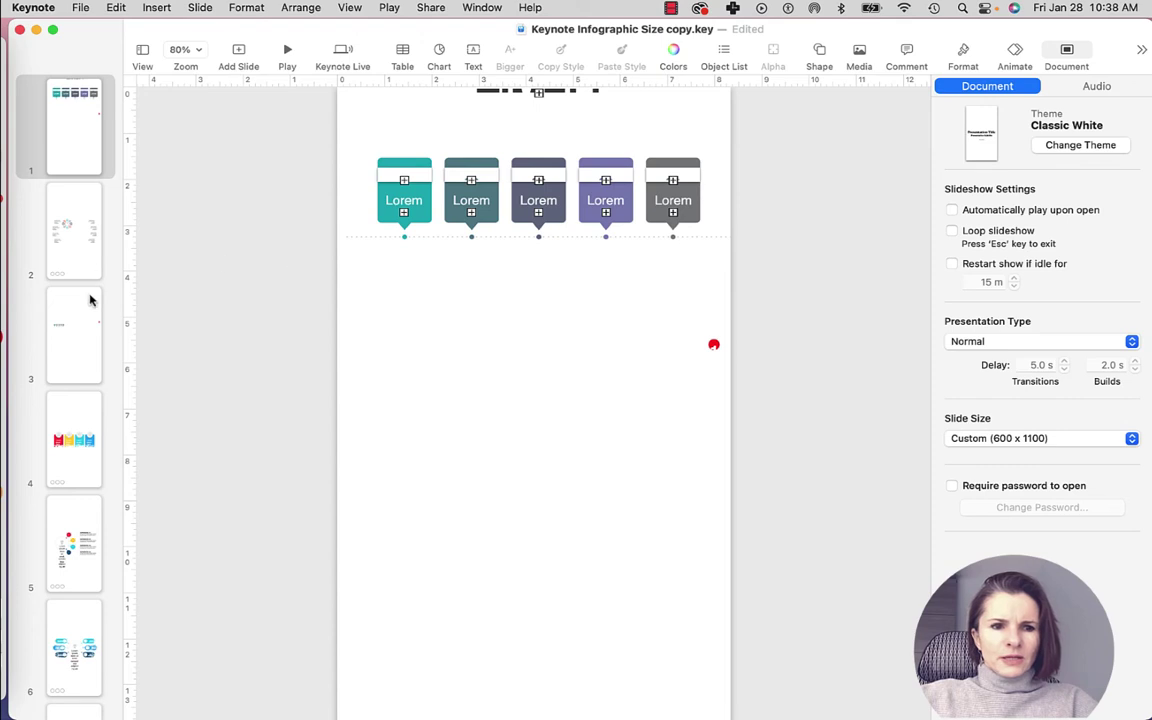
# Select the diamond infographic on slide 9 for copying.
pyautogui.click(68, 403)
pyautogui.scroll(-5, 92, 555)
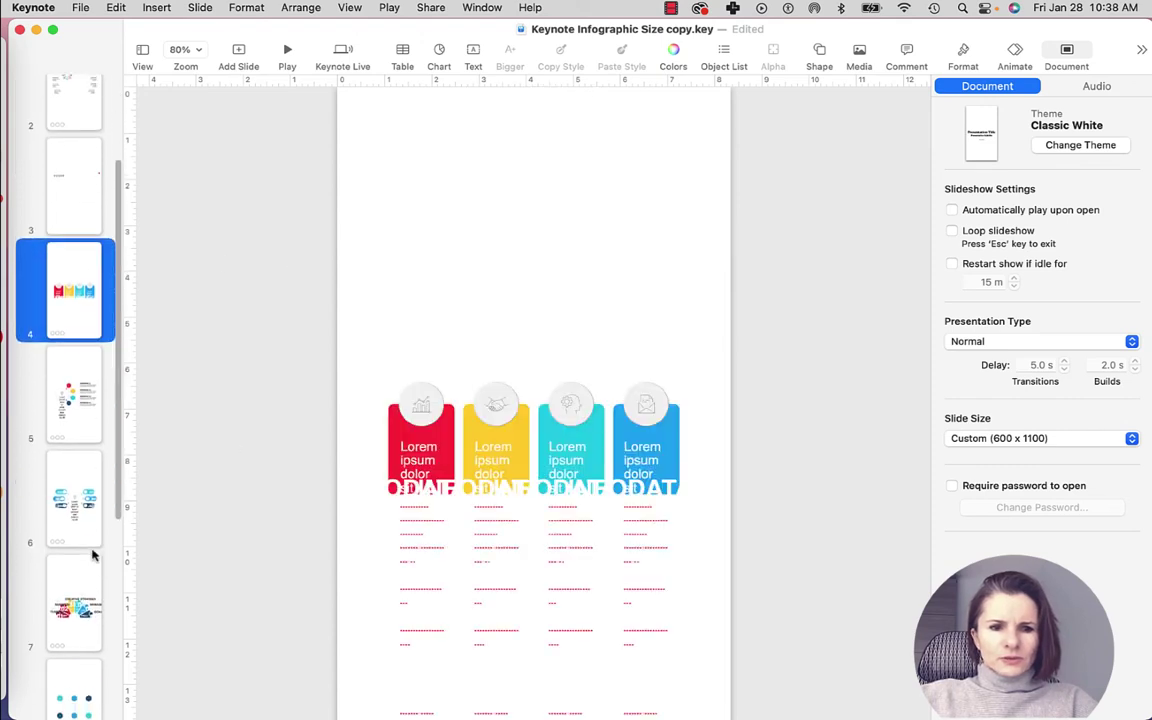
pyautogui.click(72, 580)
pyautogui.scroll(-5, 78, 605)
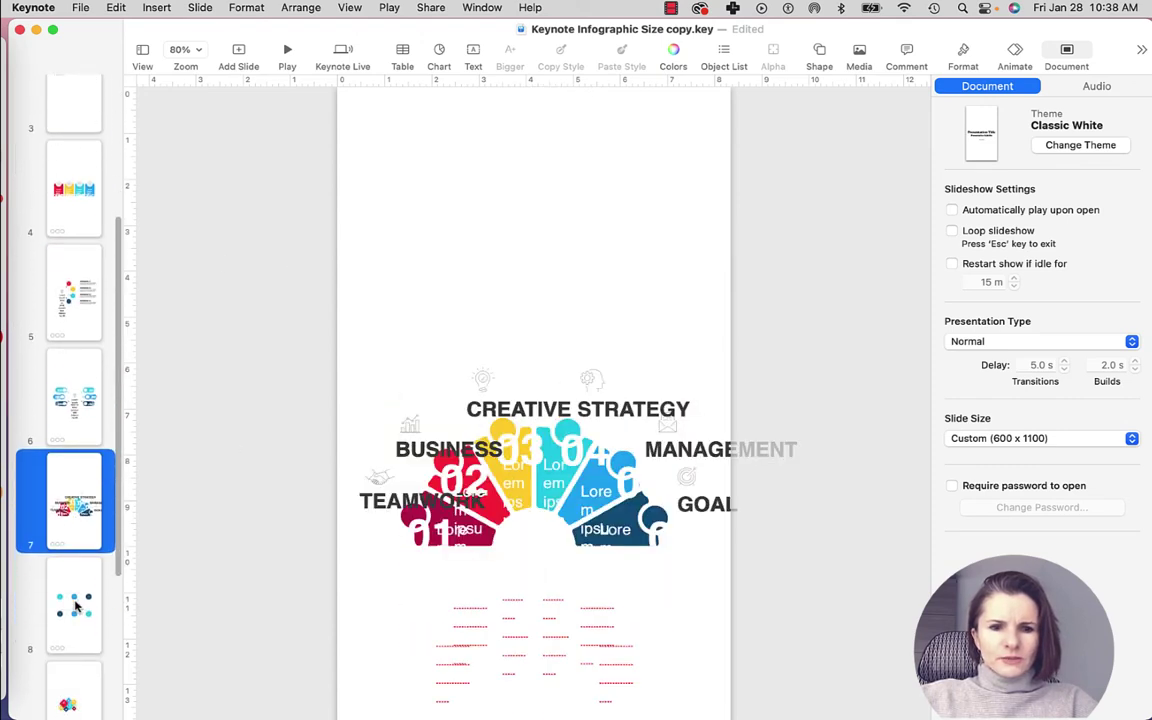
pyautogui.click(80, 658)
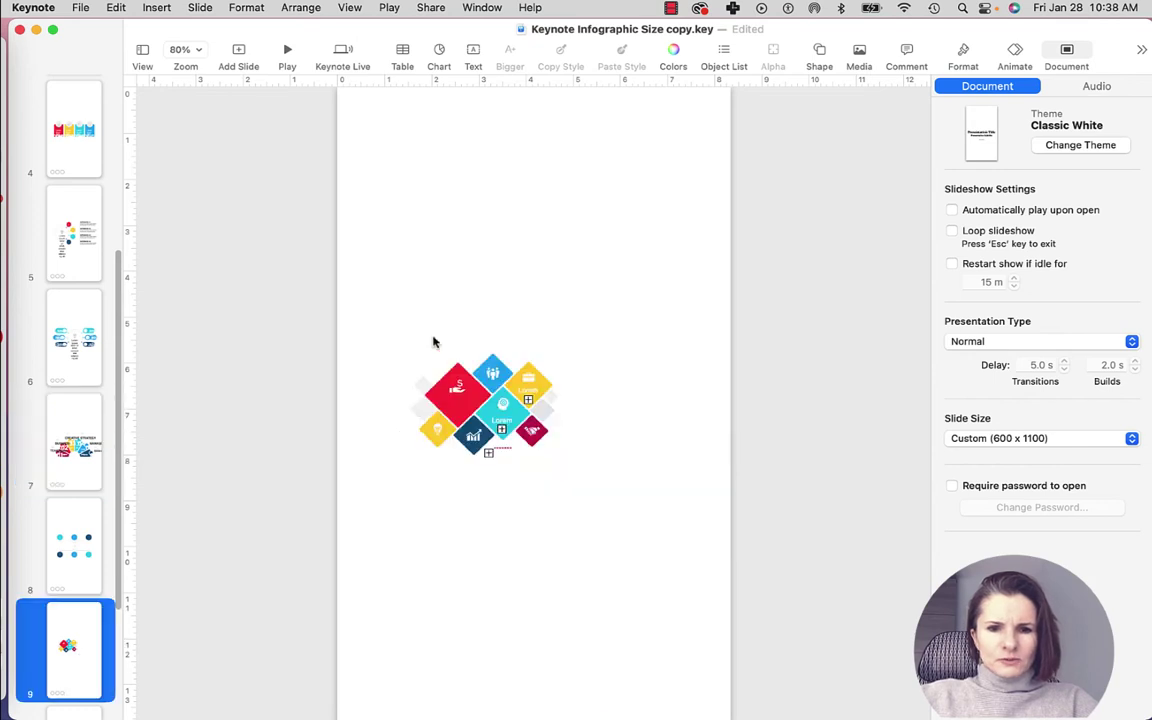
pyautogui.click(450, 385)
# Paste the diamond infographic onto slide 1 just below the Lorem boxes.
pyautogui.scroll(5, 107, 227)
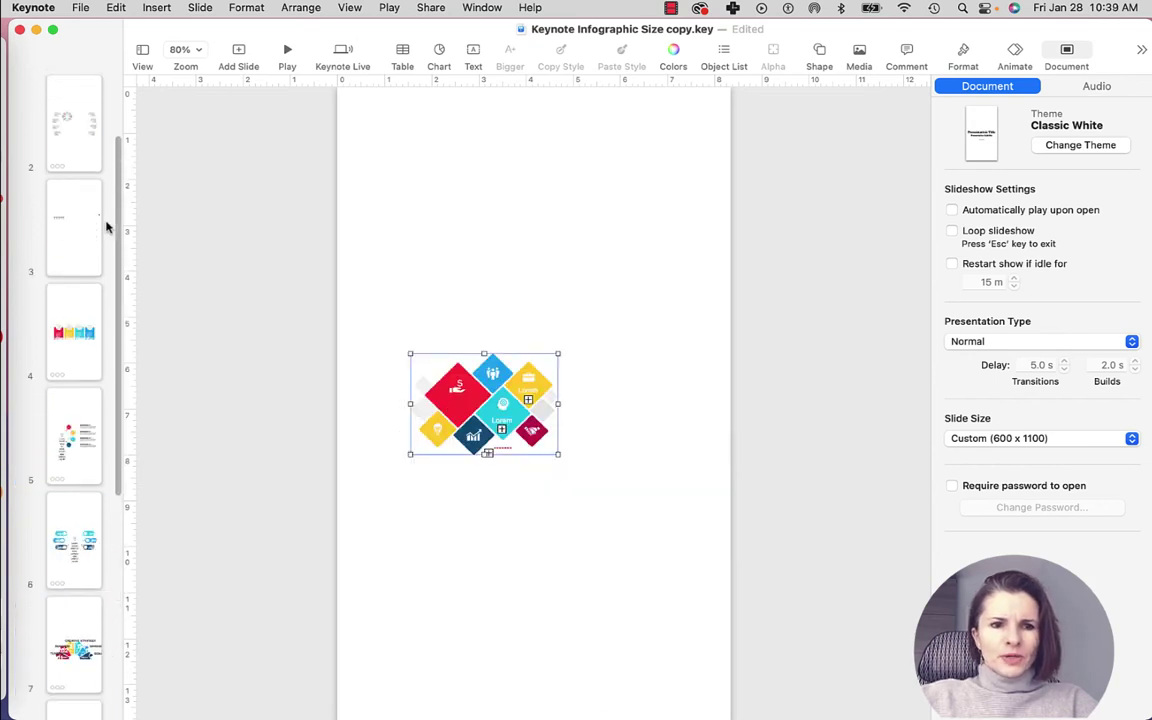
pyautogui.click(77, 157)
pyautogui.press('super+v')
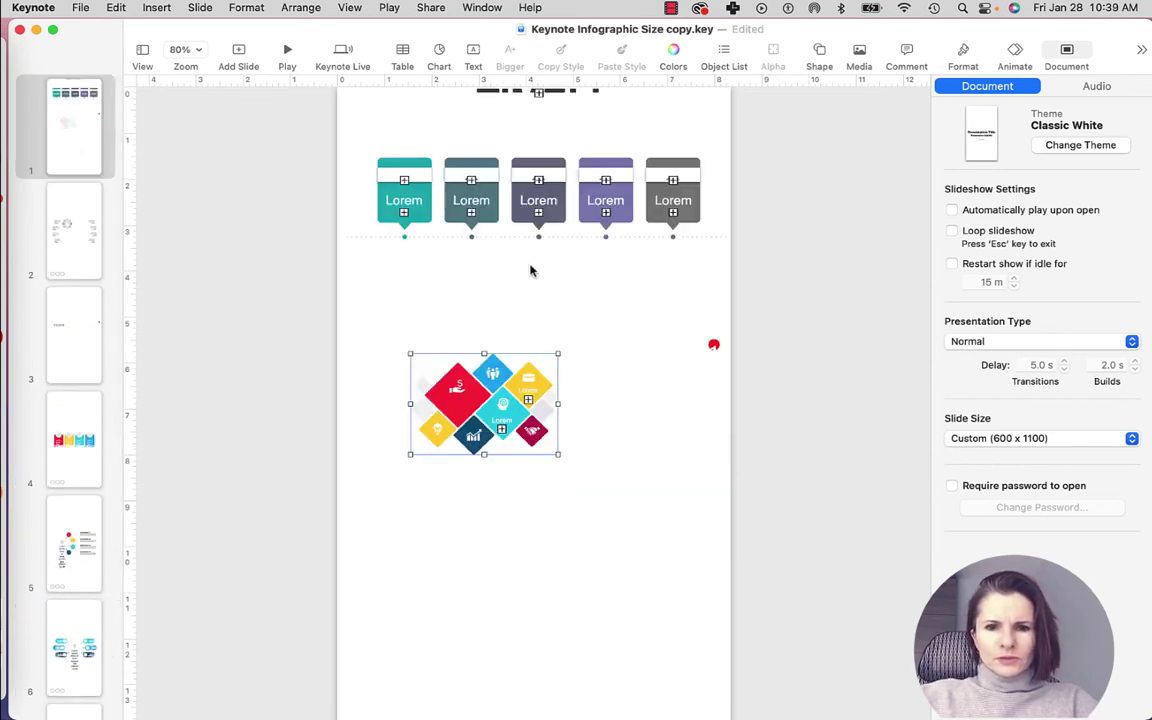
pyautogui.moveTo(534, 432); pyautogui.dragTo(674, 474)
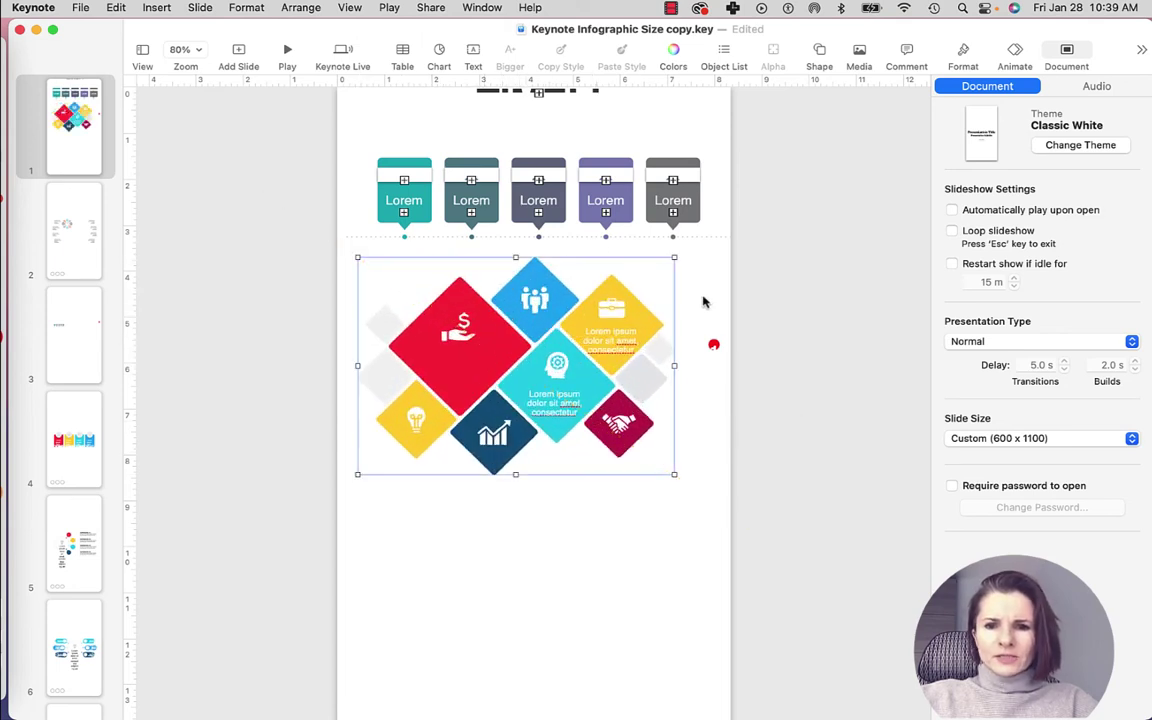
pyautogui.moveTo(612, 292); pyautogui.dragTo(622, 293)
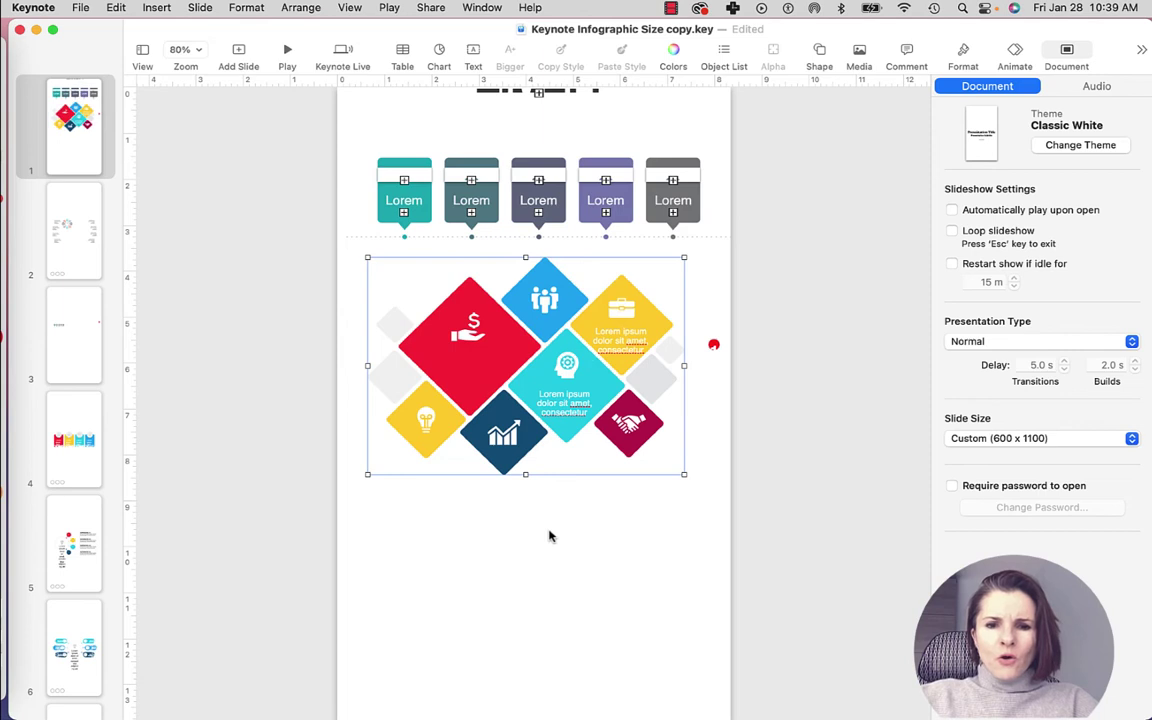
pyautogui.scroll(-3, 548, 536)
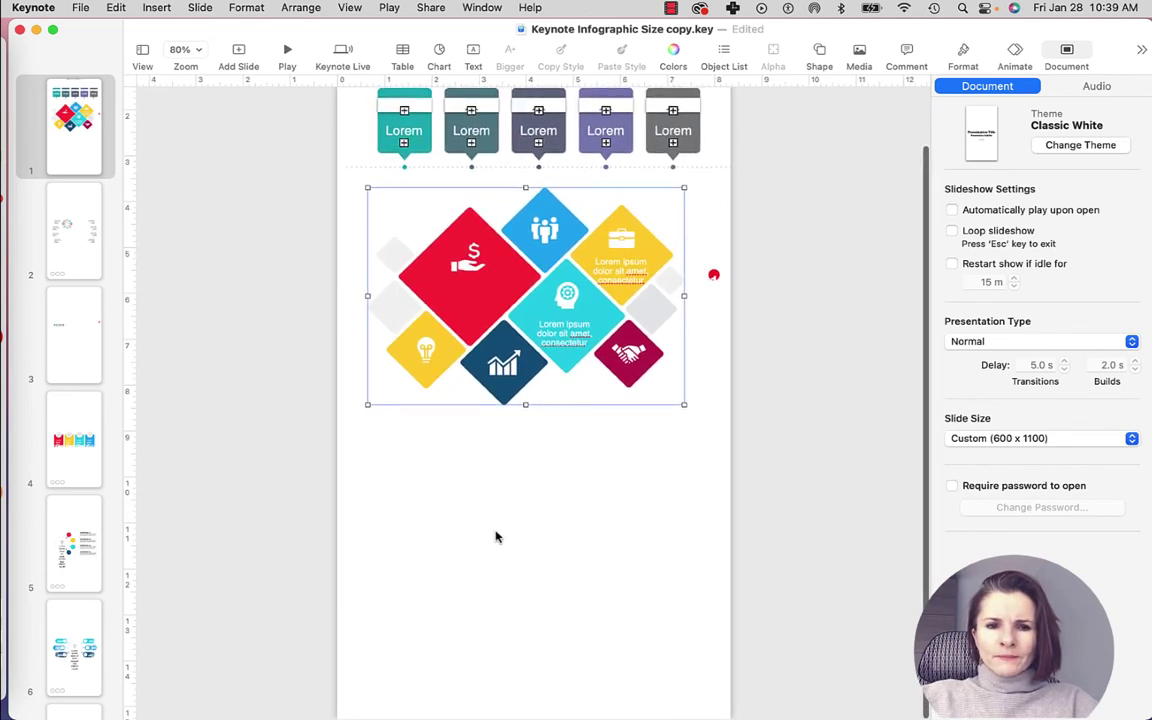
pyautogui.scroll(-10, 85, 500)
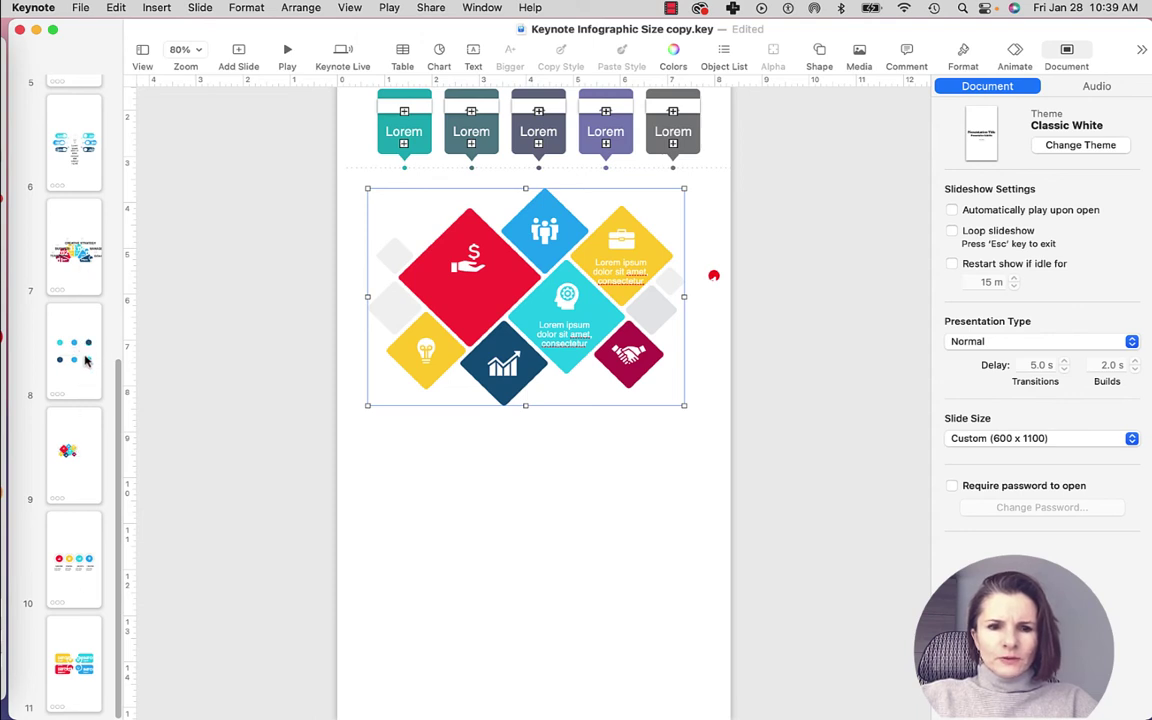
# Marquee-select every piece of the circle infographic on slide 8.
pyautogui.click(86, 361)
pyautogui.click(401, 273)
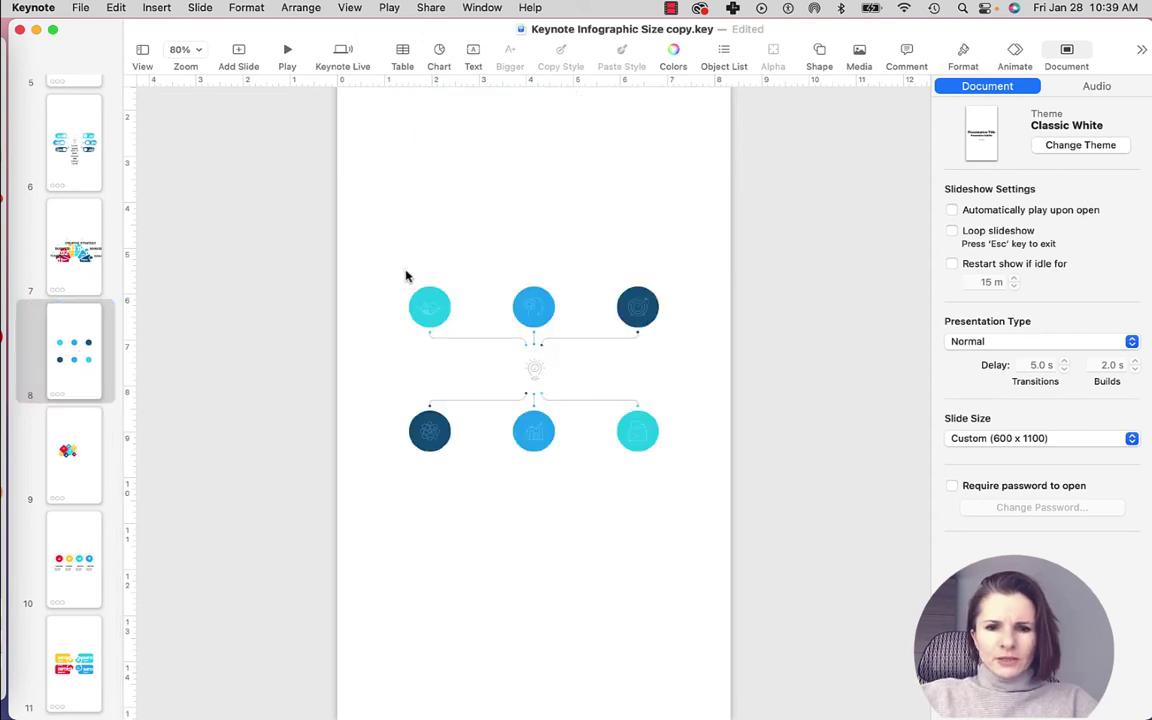
pyautogui.moveTo(405, 276); pyautogui.dragTo(661, 504)
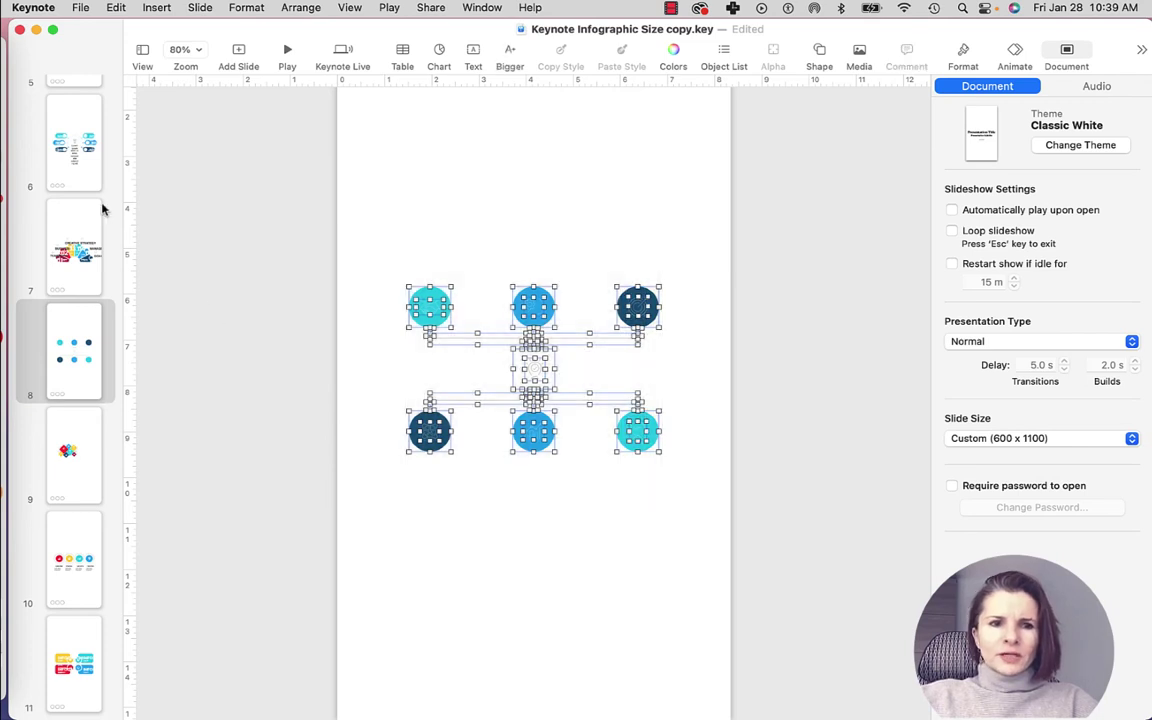
pyautogui.scroll(5, 101, 209)
# Paste the circle infographic onto slide 1 below the diamonds, then zoom out to check it.
pyautogui.click(77, 150)
pyautogui.click(505, 560)
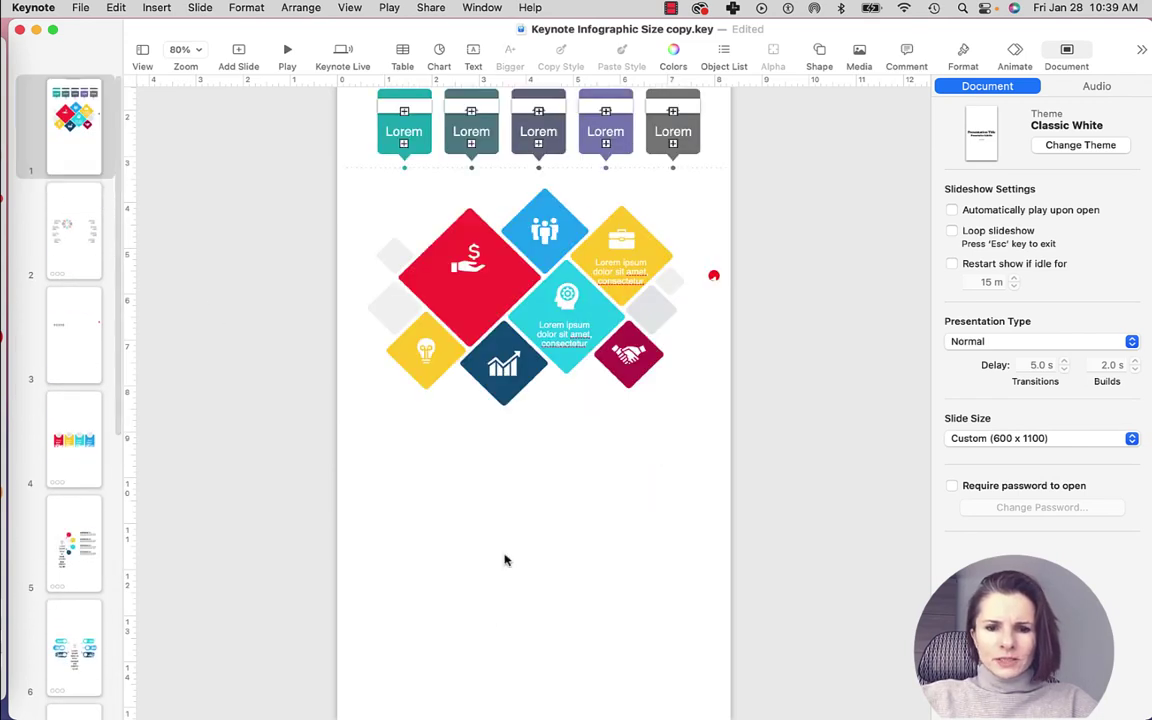
pyautogui.press('super+v')
pyautogui.moveTo(535, 508); pyautogui.dragTo(535, 632)
pyautogui.click(686, 428)
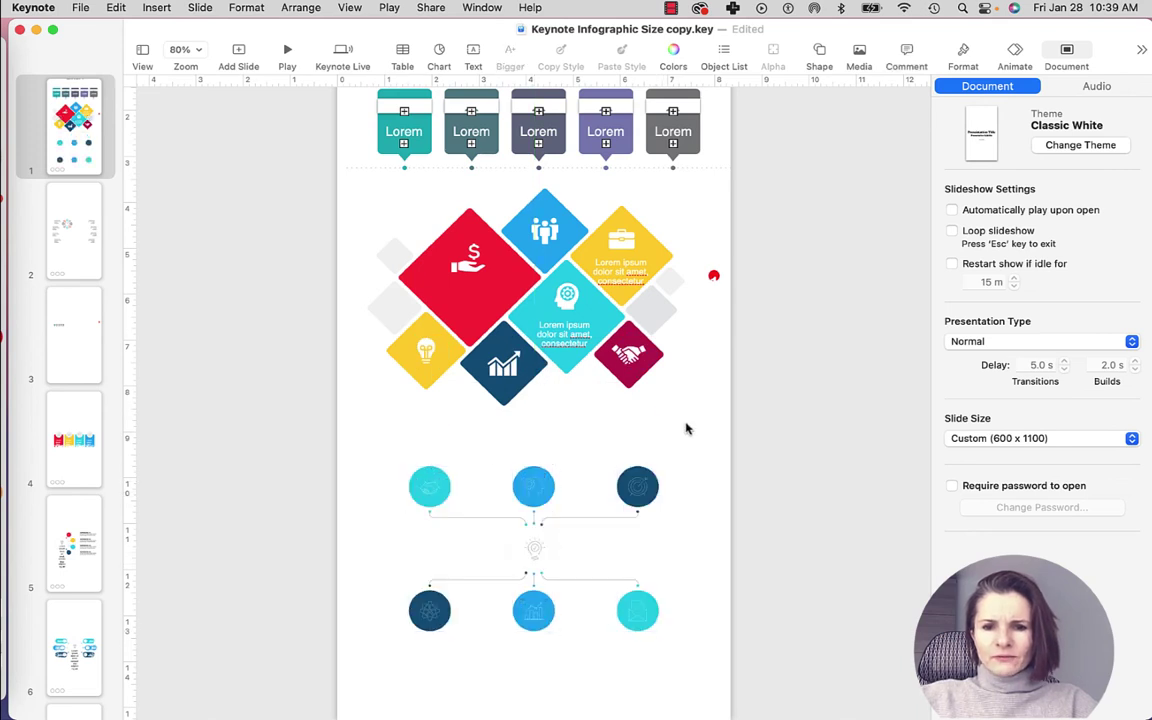
pyautogui.scroll(3, 677, 428)
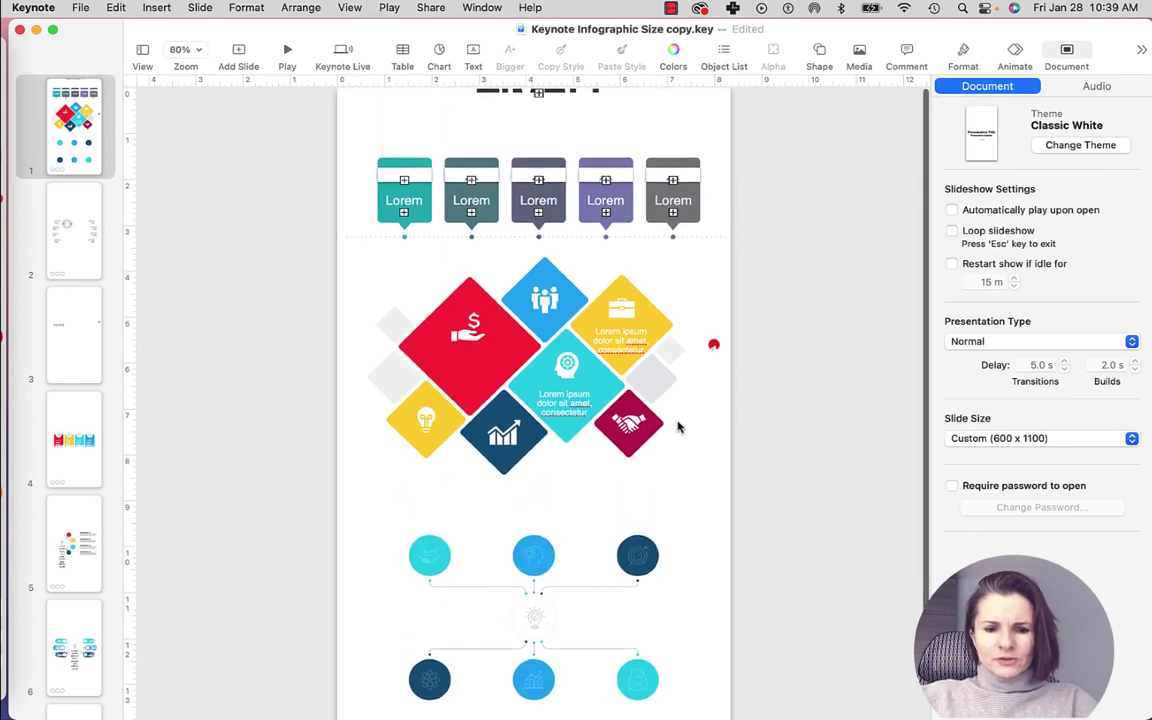
pyautogui.scroll(-3, 670, 505)
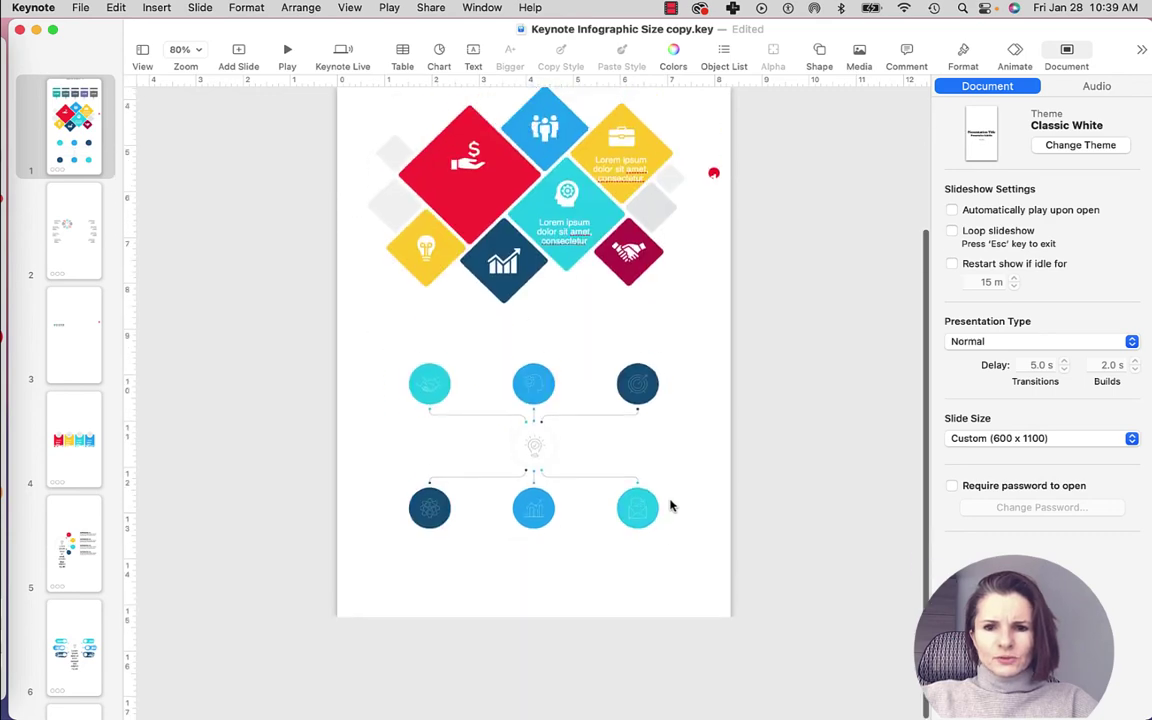
pyautogui.scroll(3, 670, 505)
pyautogui.press('super+shift+comma')
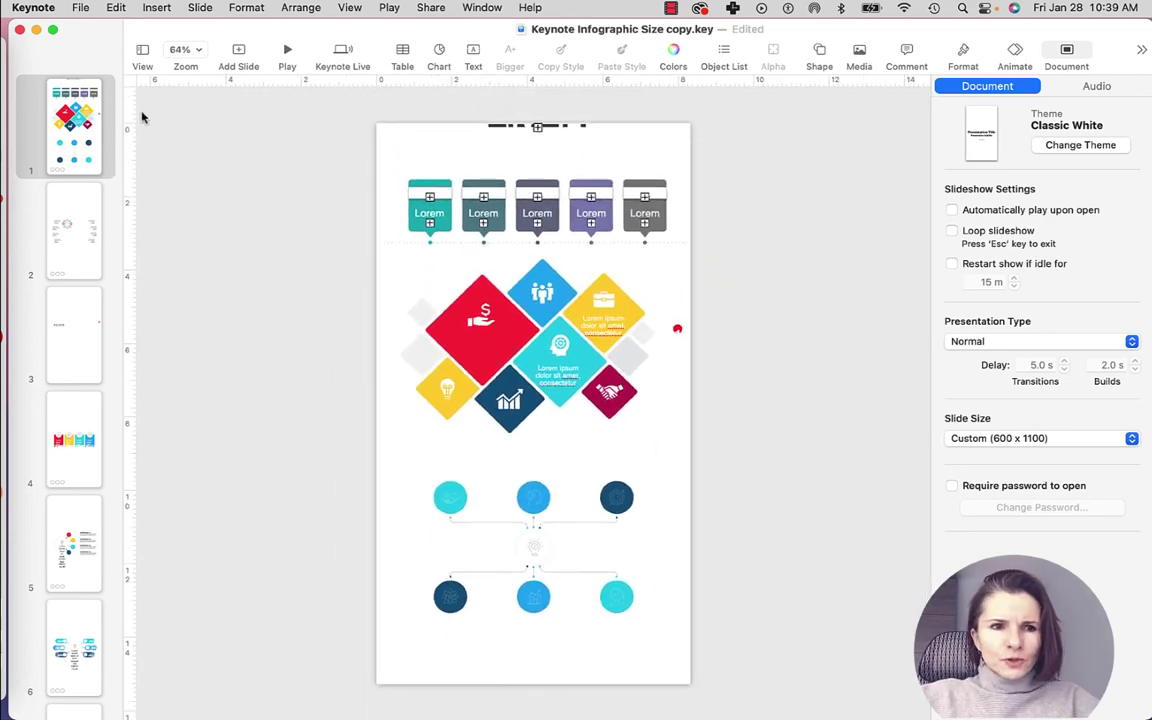
# Open a Finder window on the Tax Tips folder and select the Tax Forms presentation file.
pyautogui.click(482, 8)
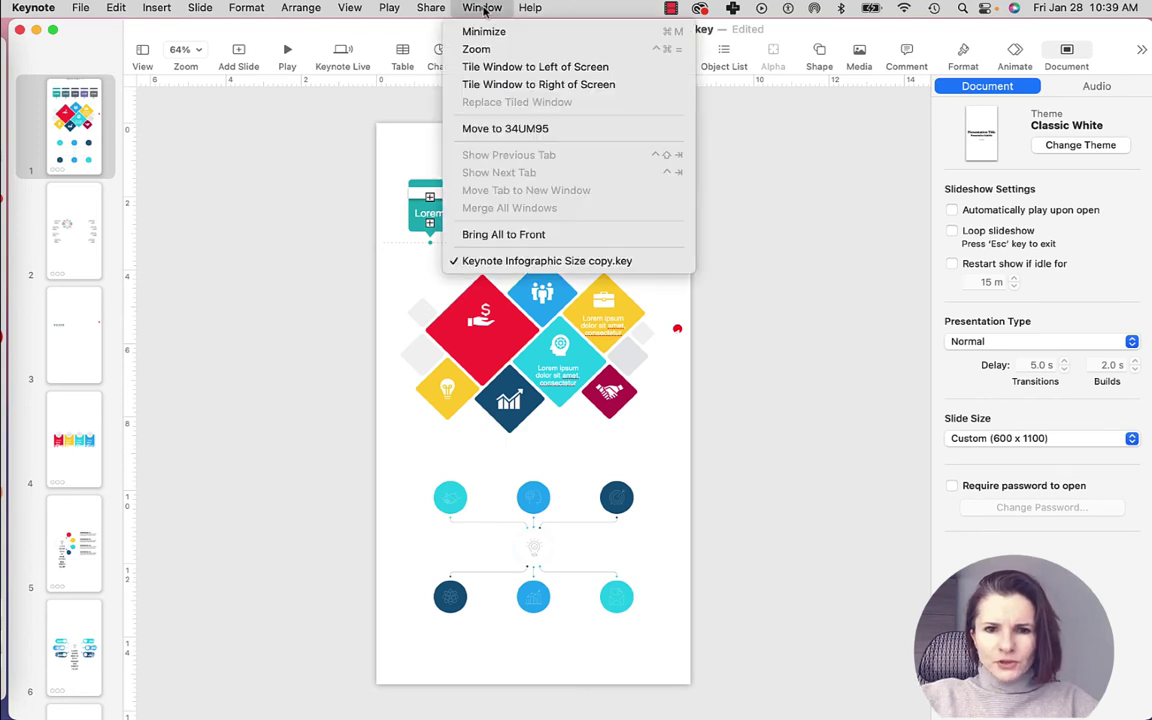
pyautogui.click(482, 8)
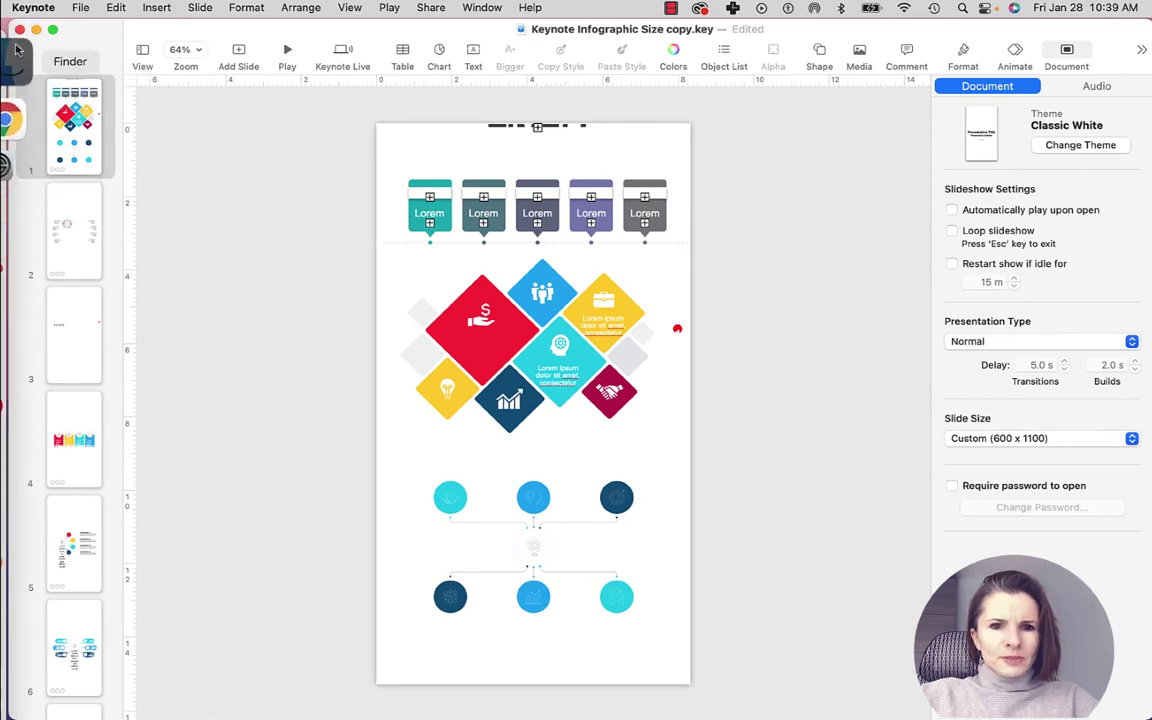
pyautogui.click(10, 52)
pyautogui.click(532, 136)
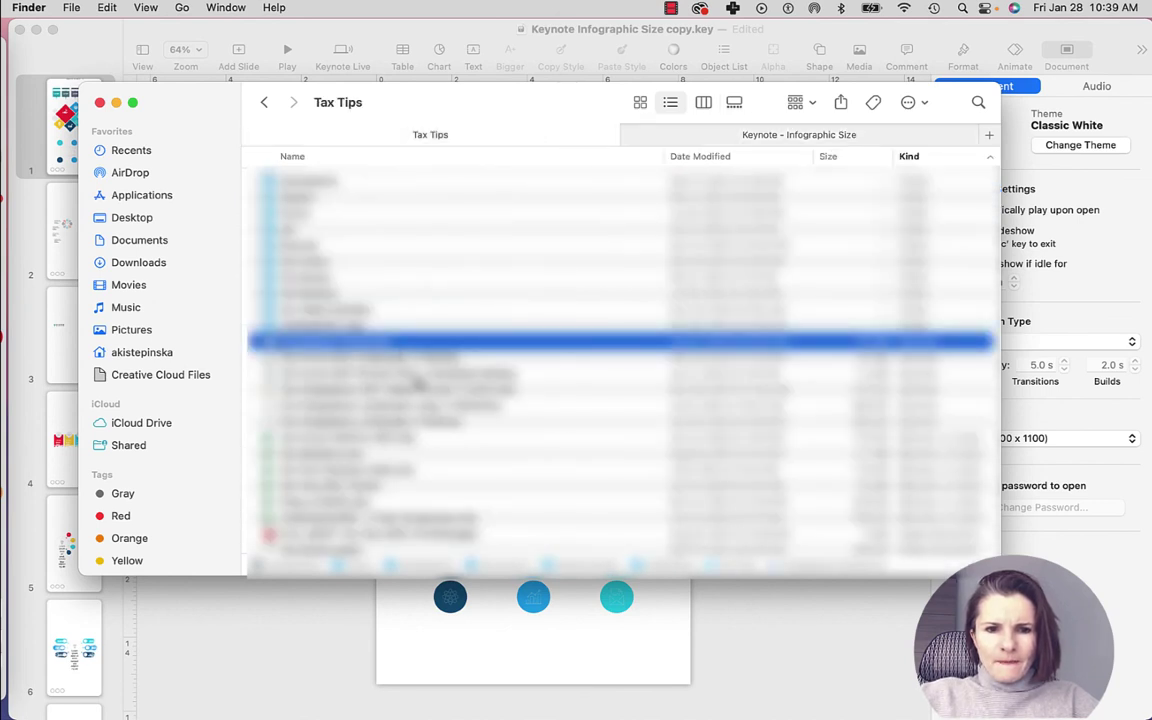
pyautogui.click(418, 374)
# Open the Tax Forms 2021 Portrait 1040 + Schedules deck, fit it, and view slides 3 and 4.
pyautogui.doubleClick(418, 374)
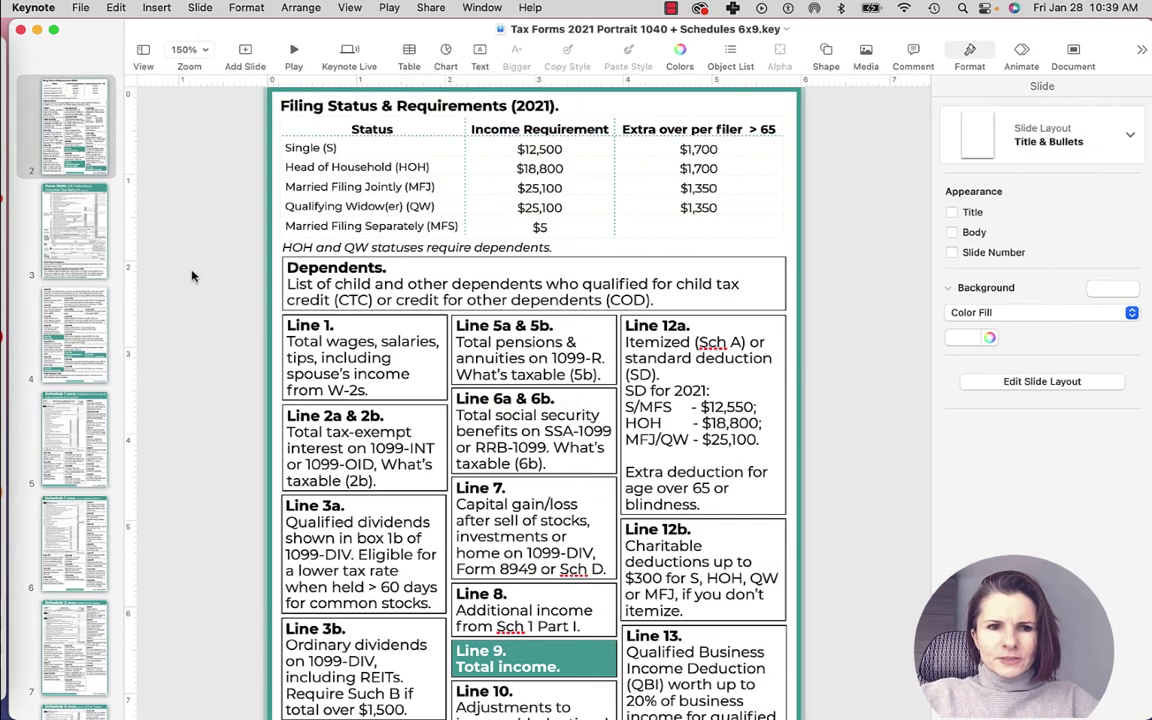
pyautogui.press('super+shift+0')
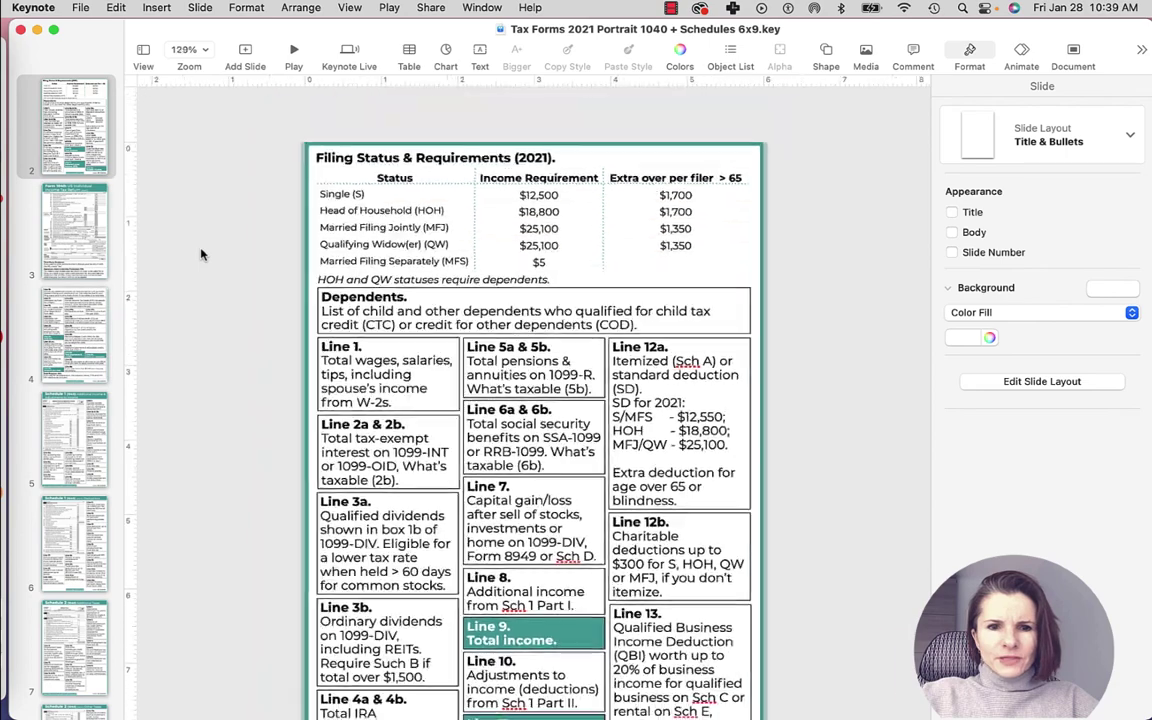
pyautogui.click(84, 240)
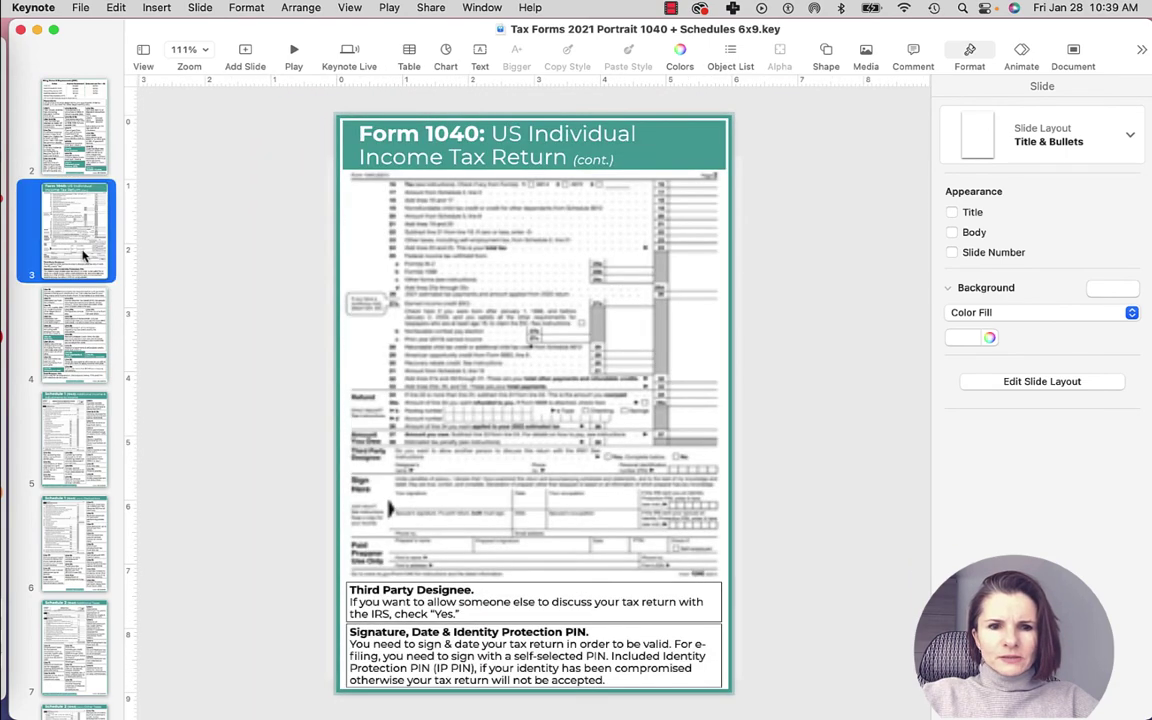
pyautogui.click(88, 341)
# Browse the Schedule 1 slide, revisit slides 3 and 4, and return to Filing Status & Requirements.
pyautogui.click(97, 440)
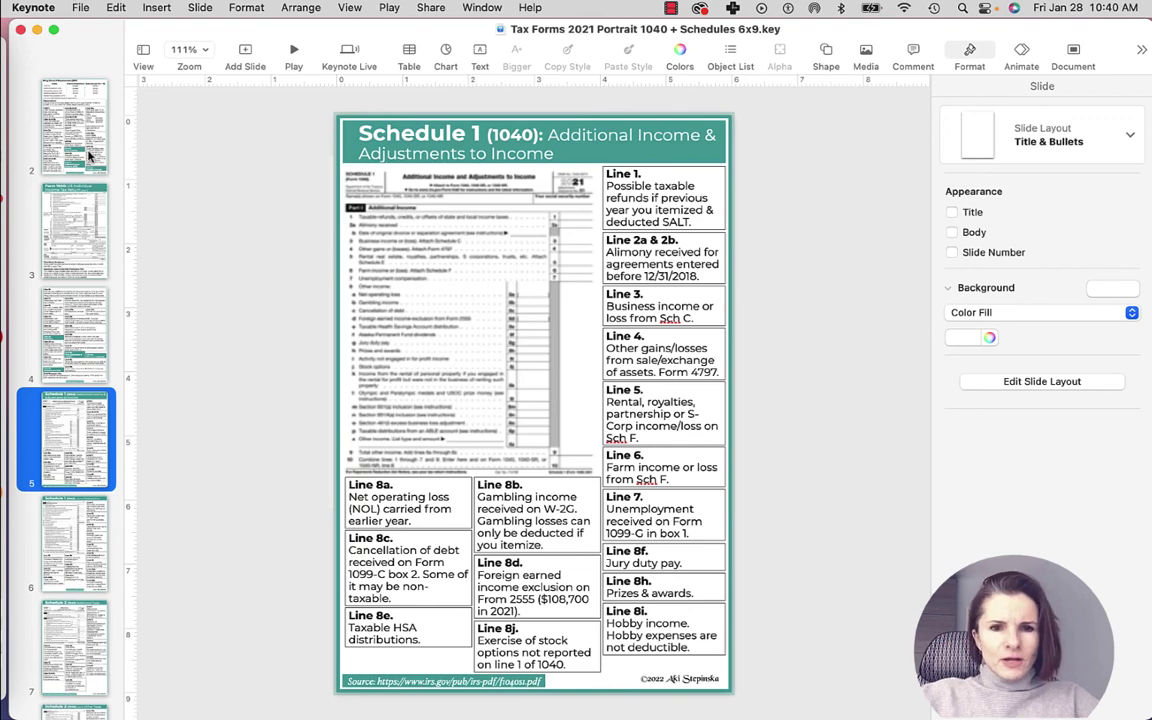
pyautogui.click(88, 253)
pyautogui.click(82, 293)
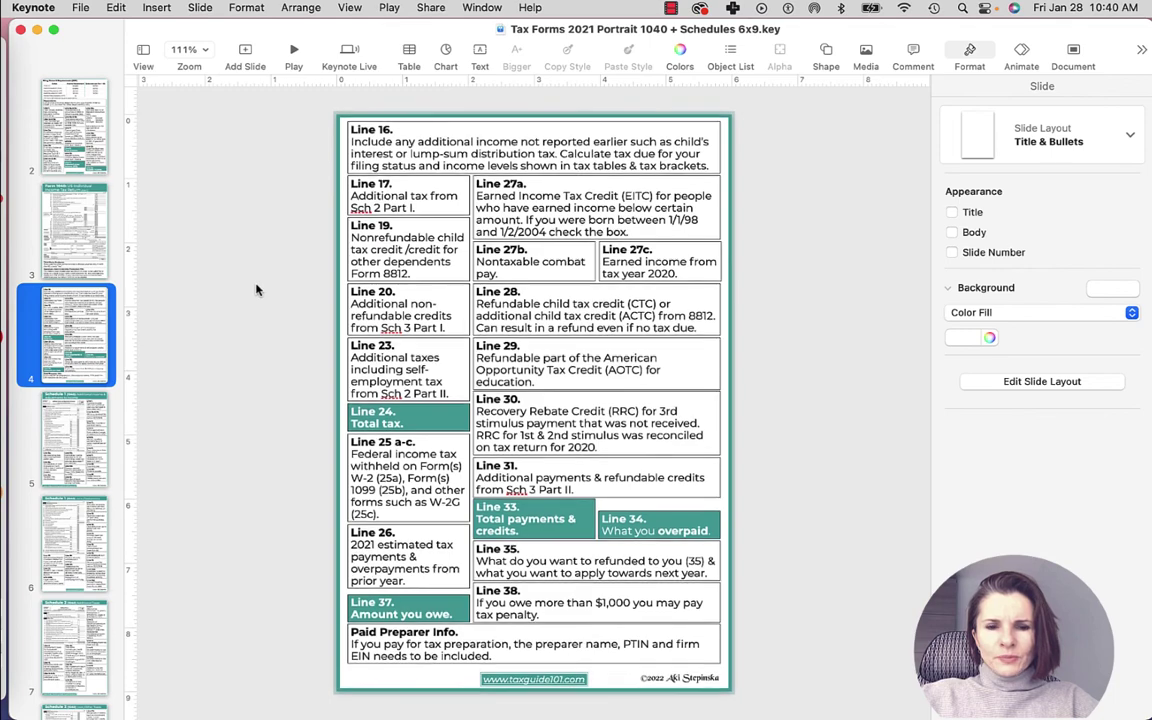
pyautogui.click(88, 124)
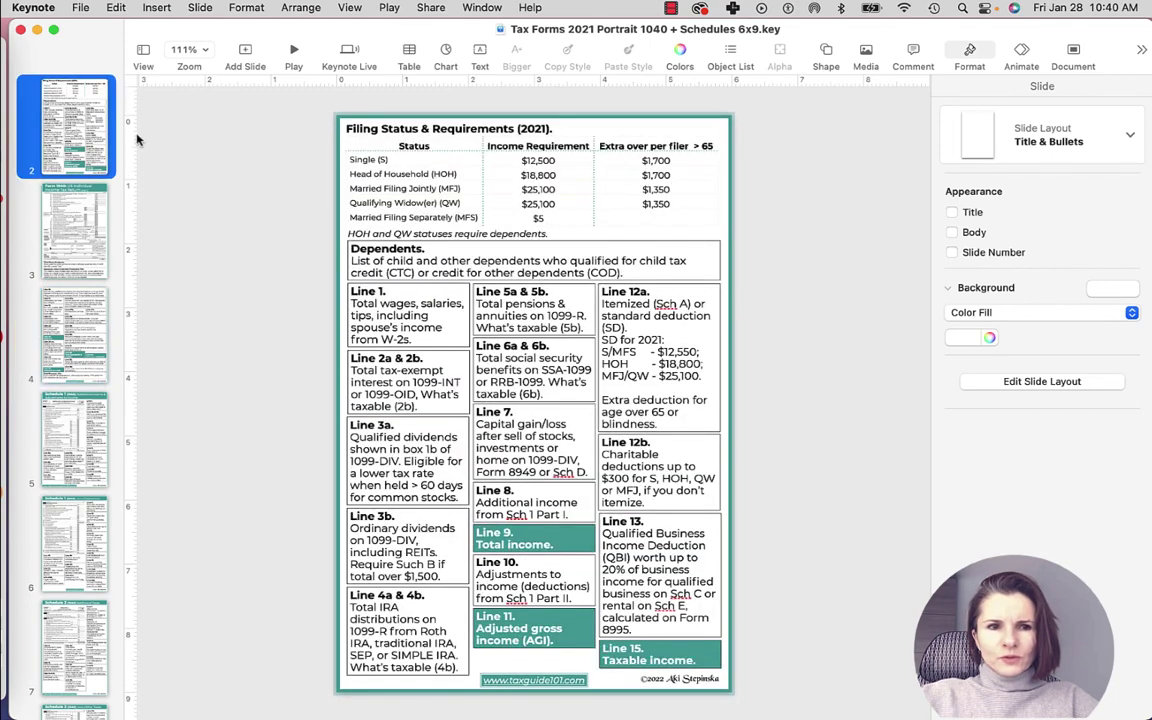